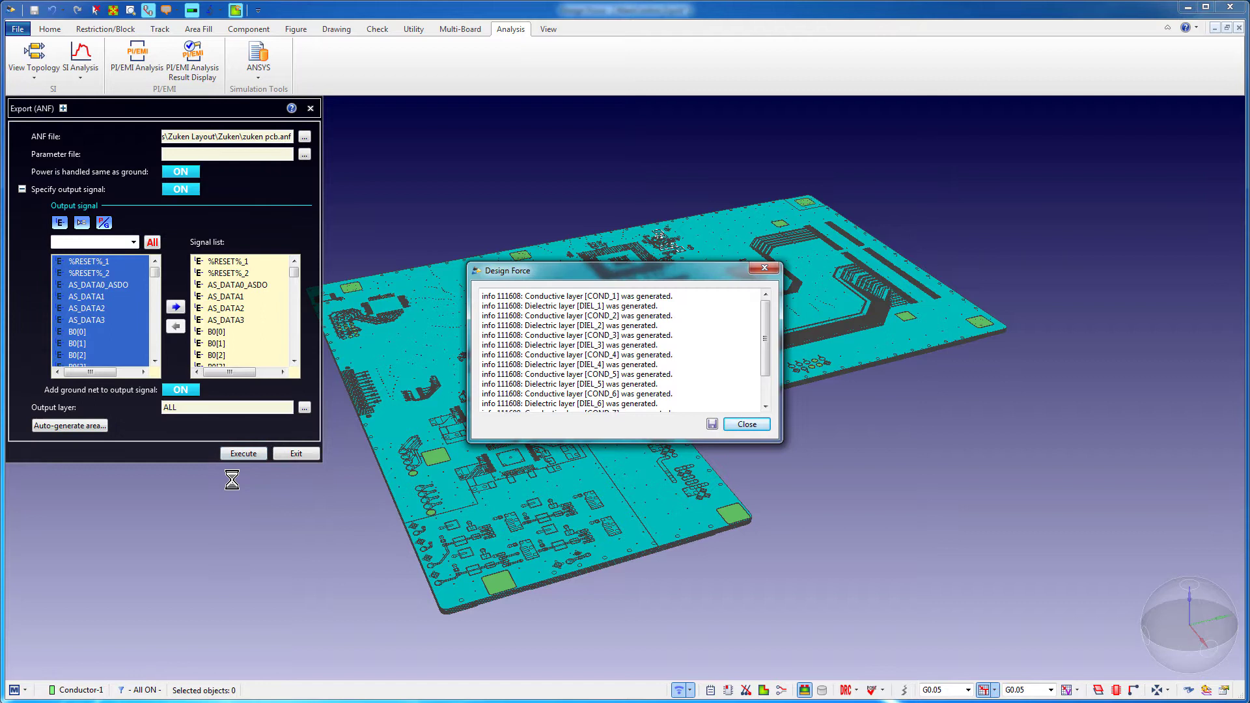
Enlarge the Design Force message window so every generated layer message through COND_8 is visible.
left_click_drag(775, 442, 775, 487)
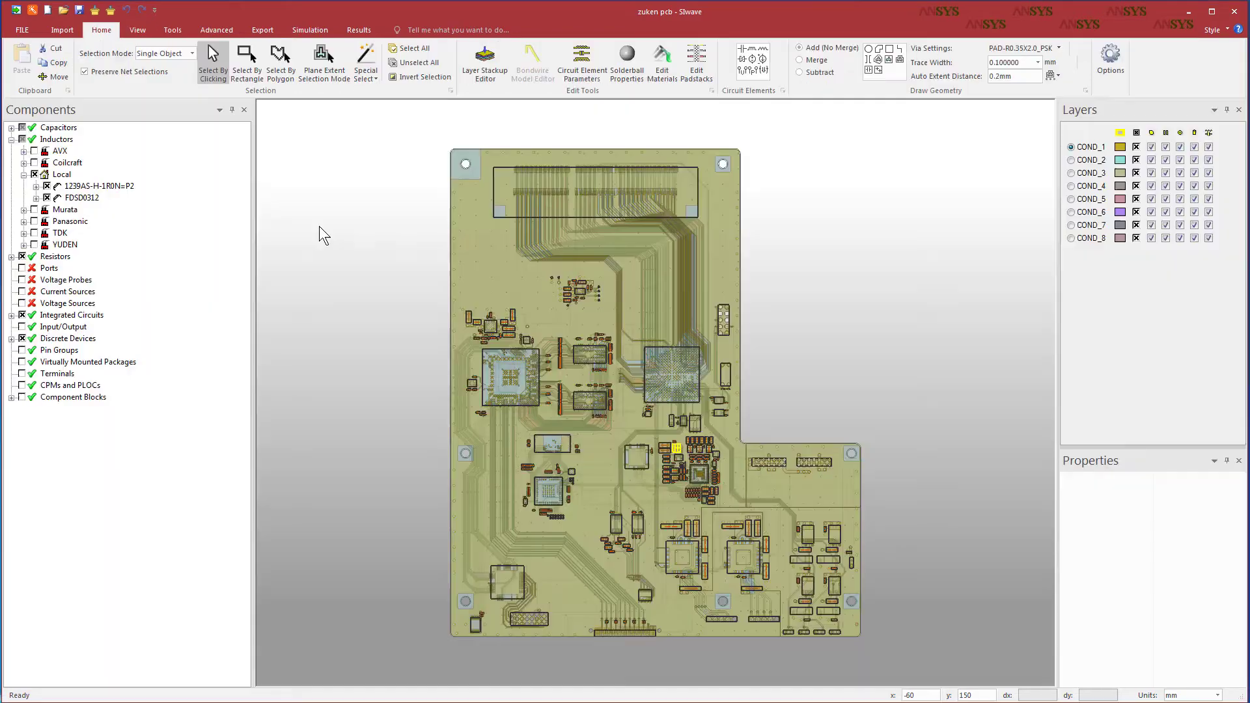
Show SIwave's imported COND_1–COND_8 and DIEL layers in the Layer Stackup Editor.
left_click(485, 65)
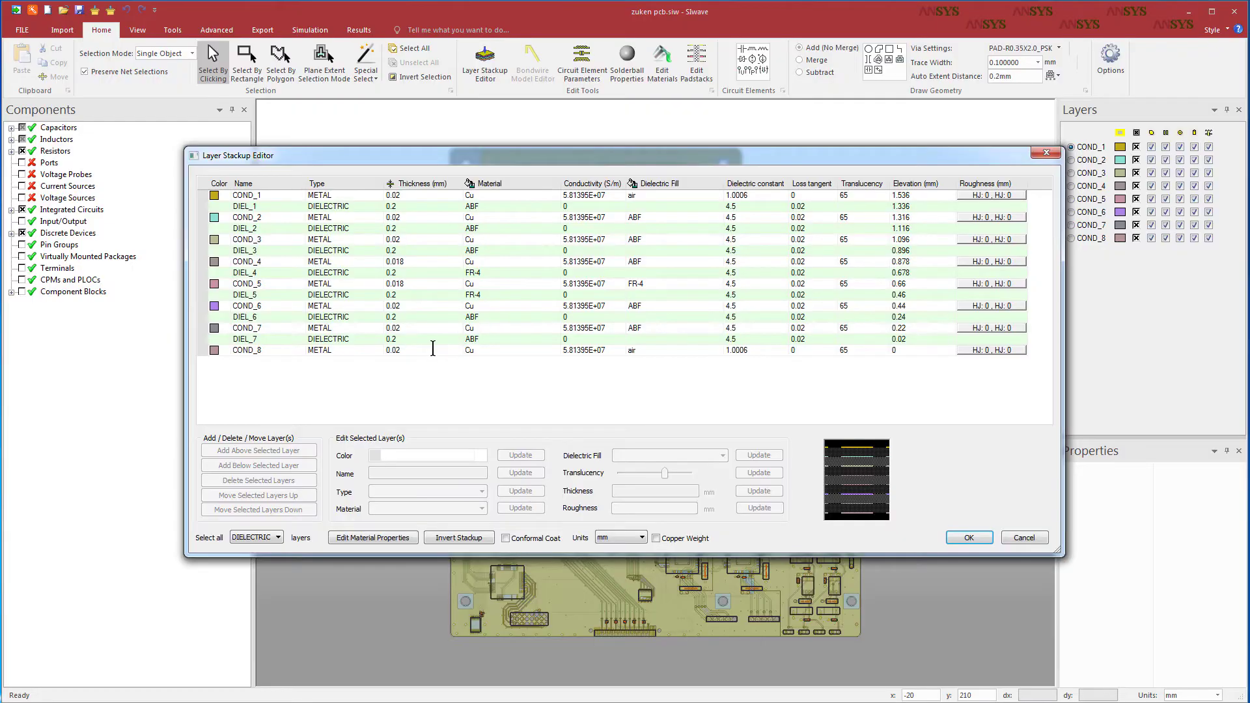
Change COND_8's thickness from 0.02 to 0.018 mm in the Layer Stackup Editor.
left_click(402, 350)
key("BackSpace")
type("18")
key("Return")
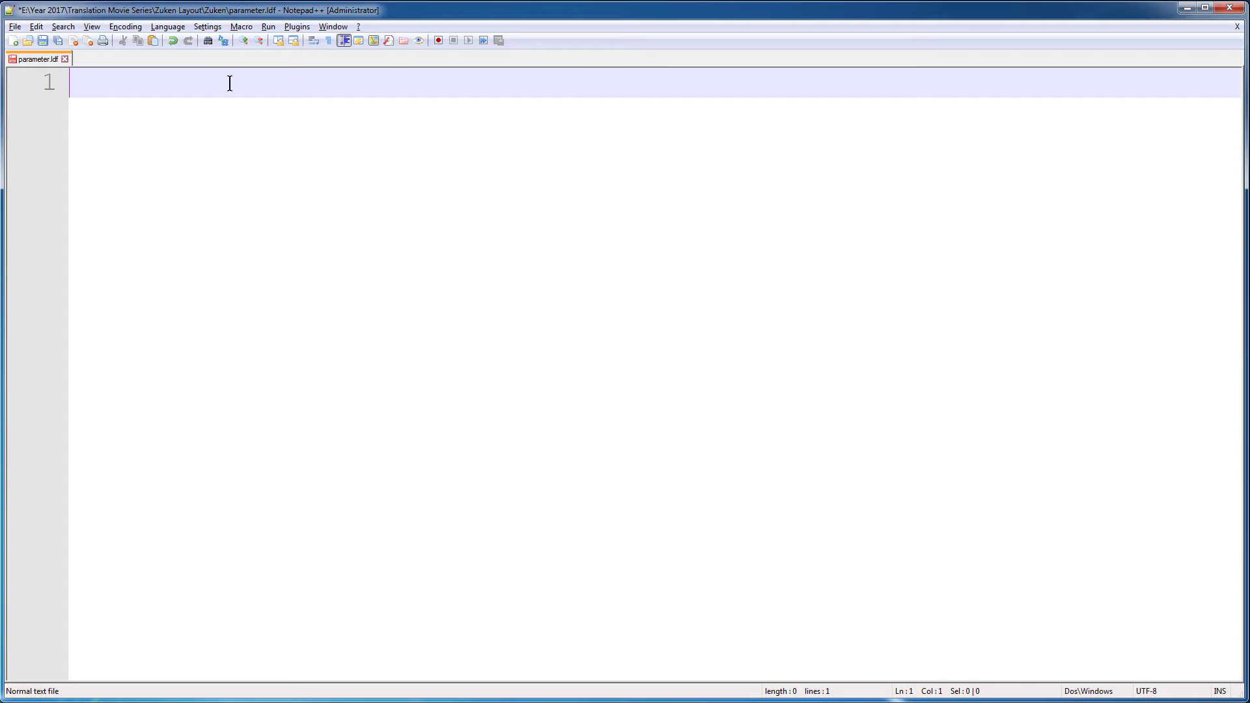
Enter 'ResistOutput : ON' as the first line of parameter.ldf.
type("ResistOutput")
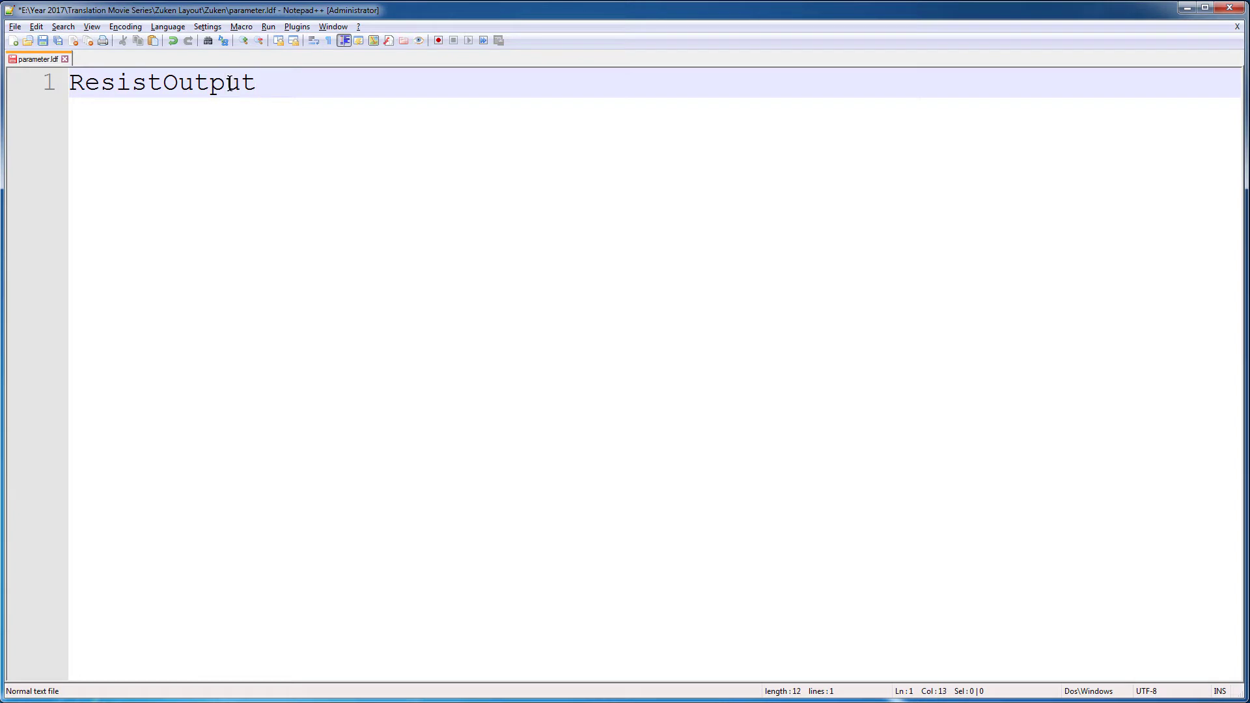
type(" : ON")
Save parameter.ldf and rerun the ANF export with it as the parameter file.
left_click(42, 41)
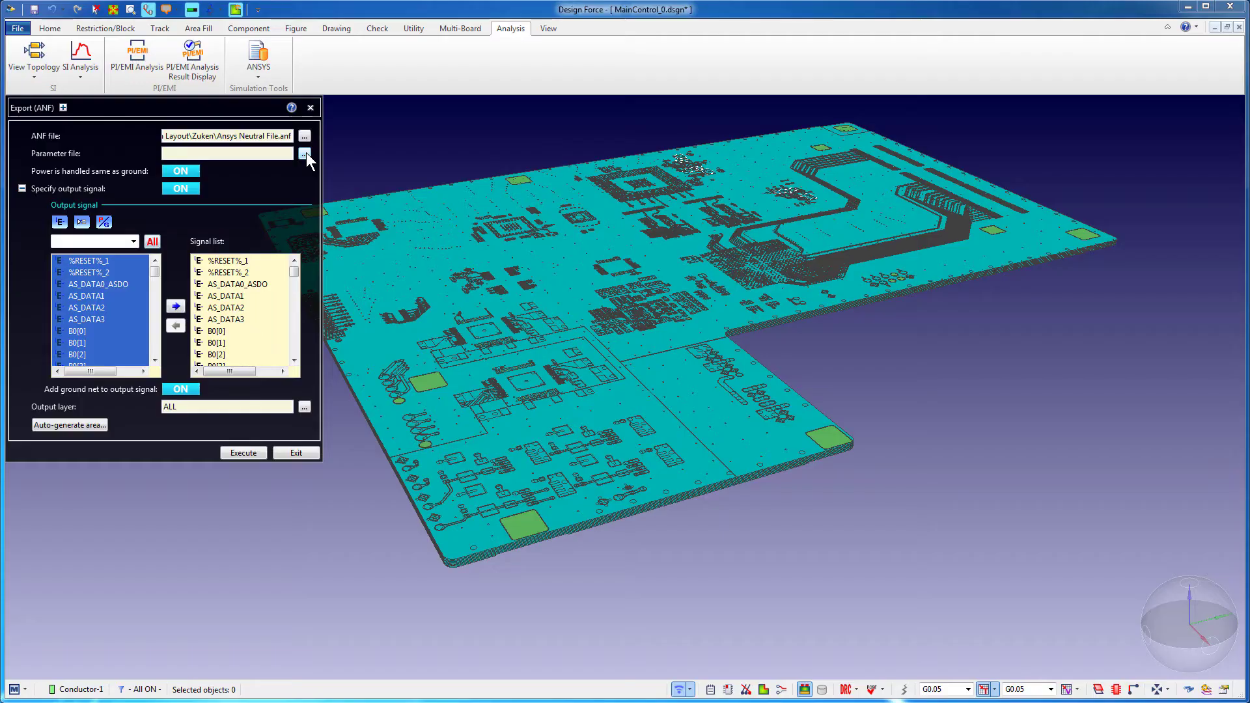
left_click(305, 154)
left_click(261, 182)
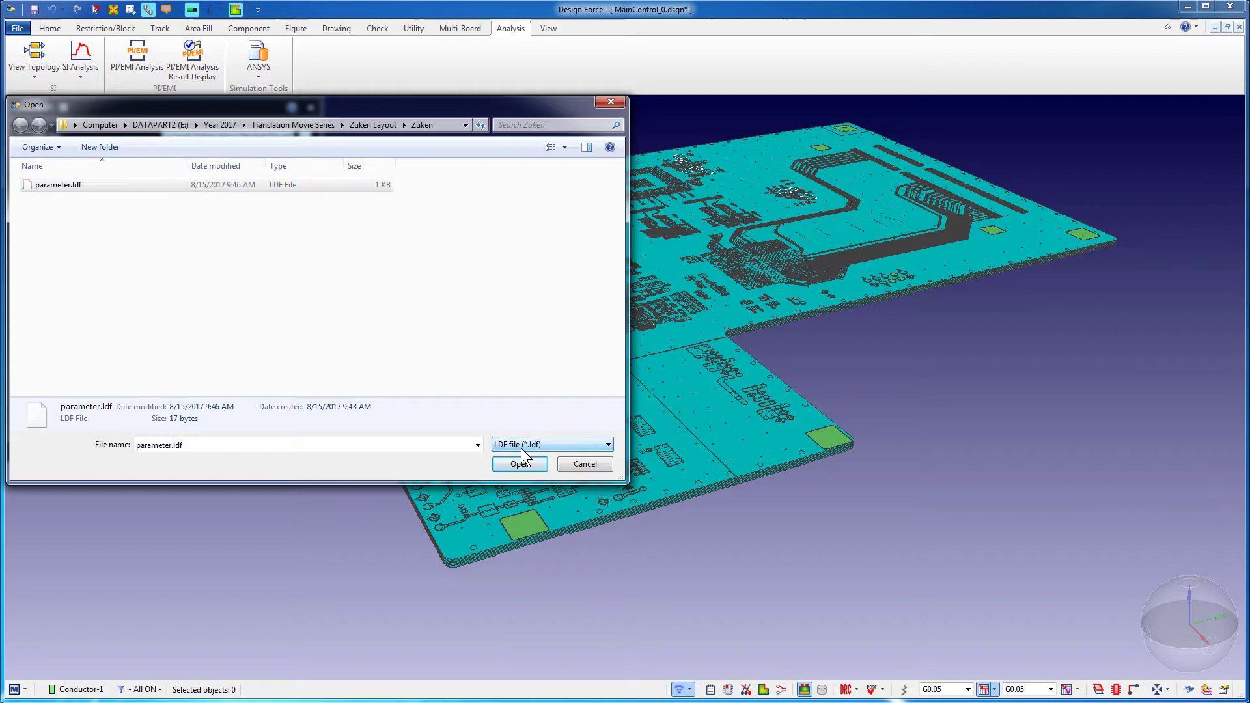
left_click(514, 463)
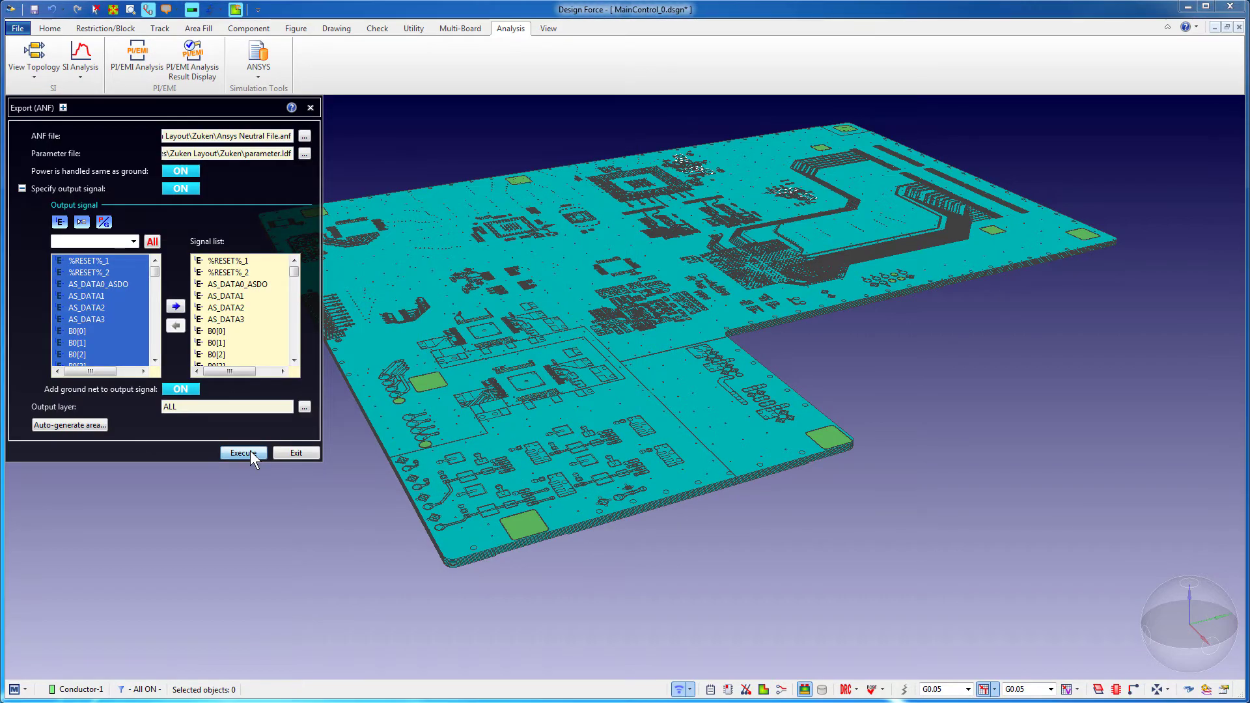
left_click(250, 450)
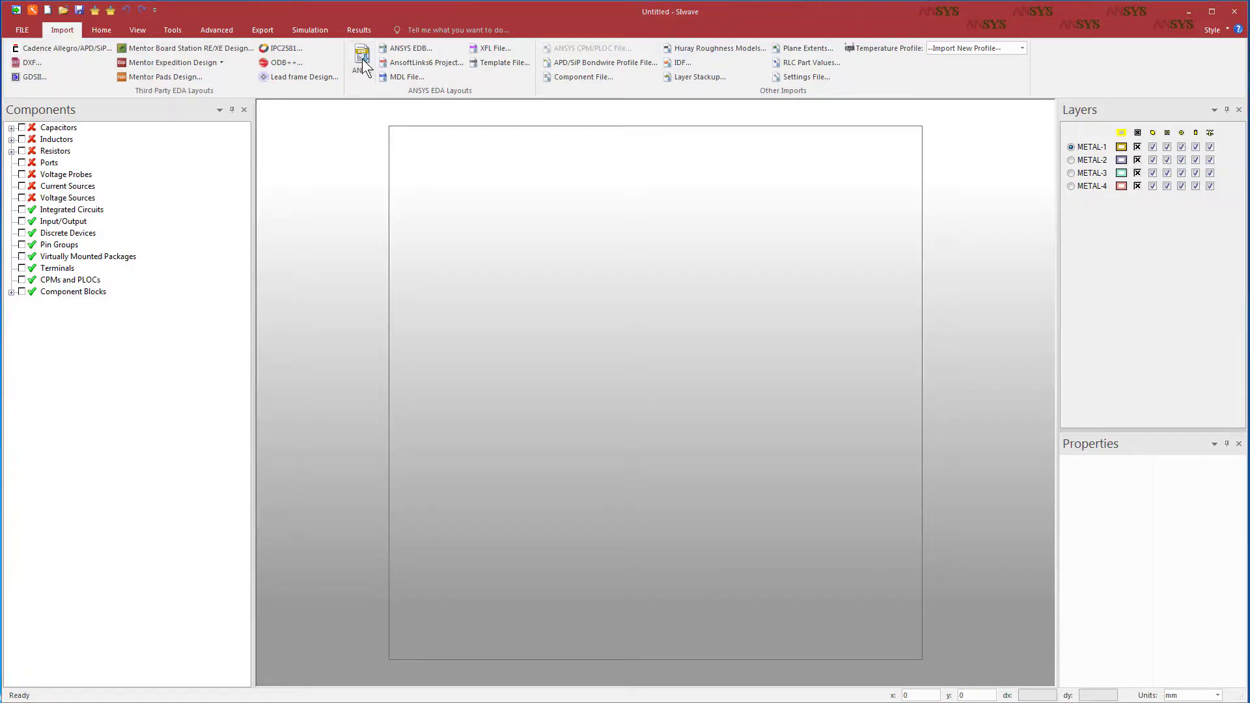
Import Ansys Neutral File.anf into SIwave with all nets.
left_click(362, 58)
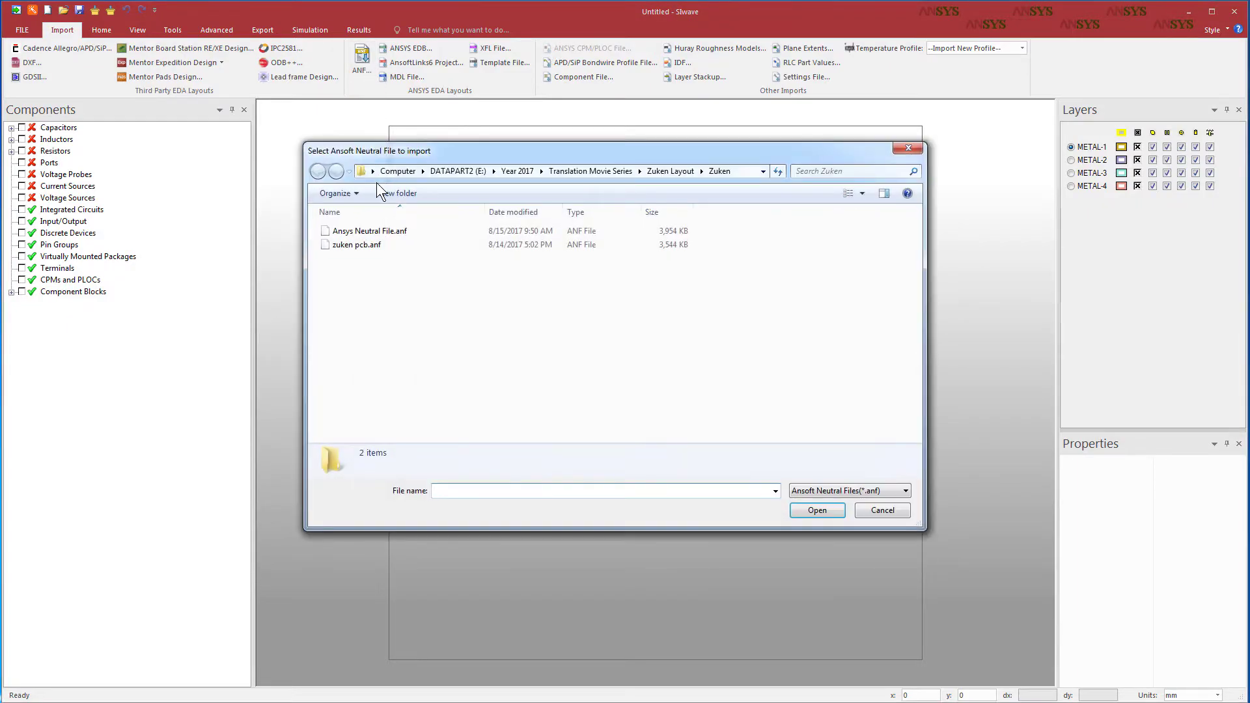
left_click(391, 232)
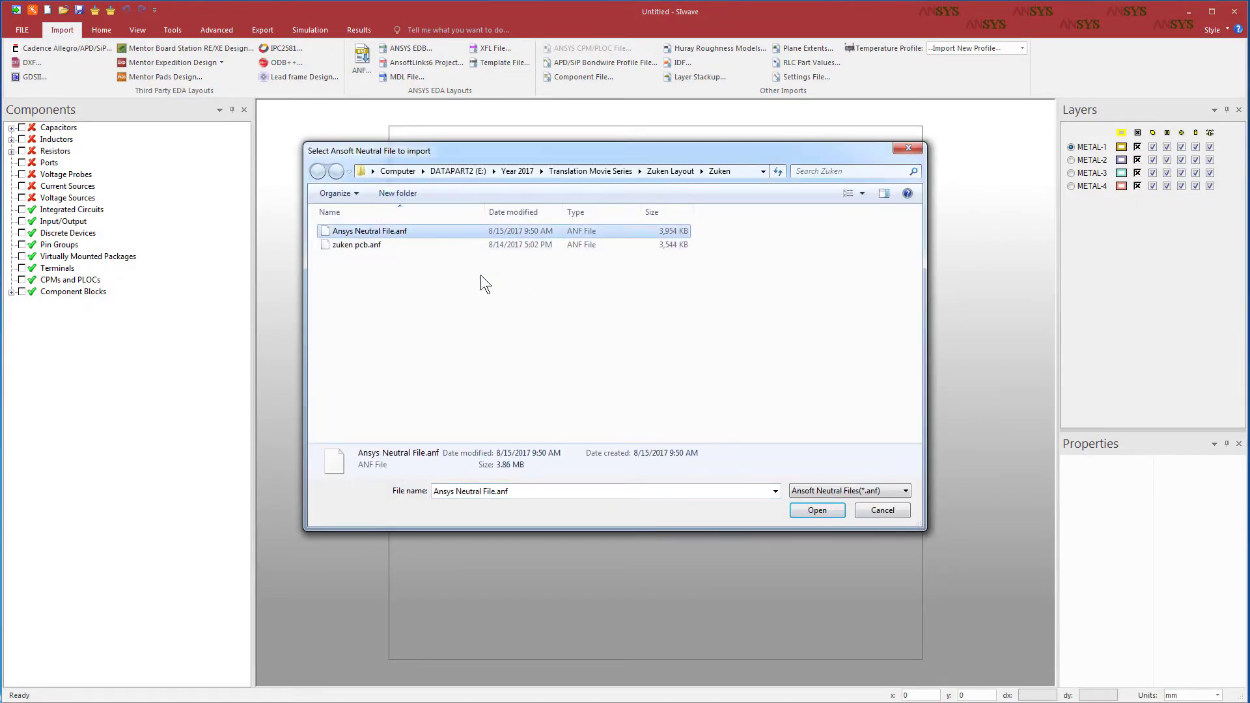
left_click(799, 507)
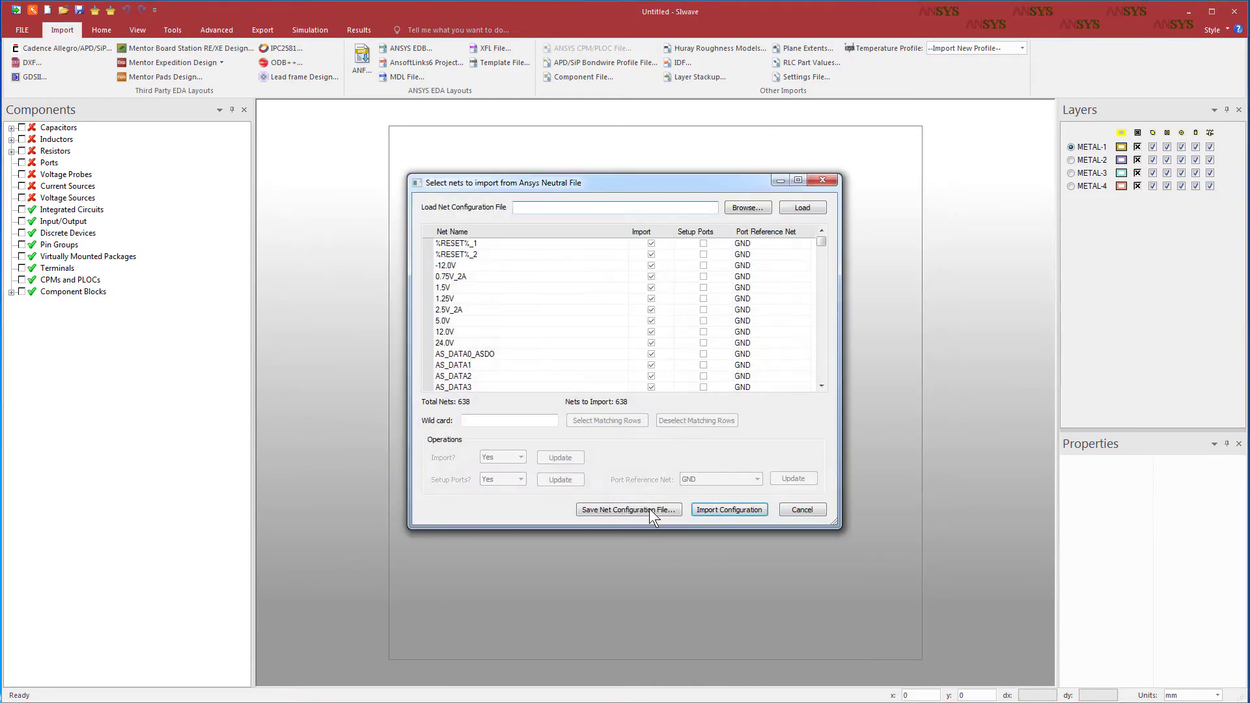
left_click(714, 510)
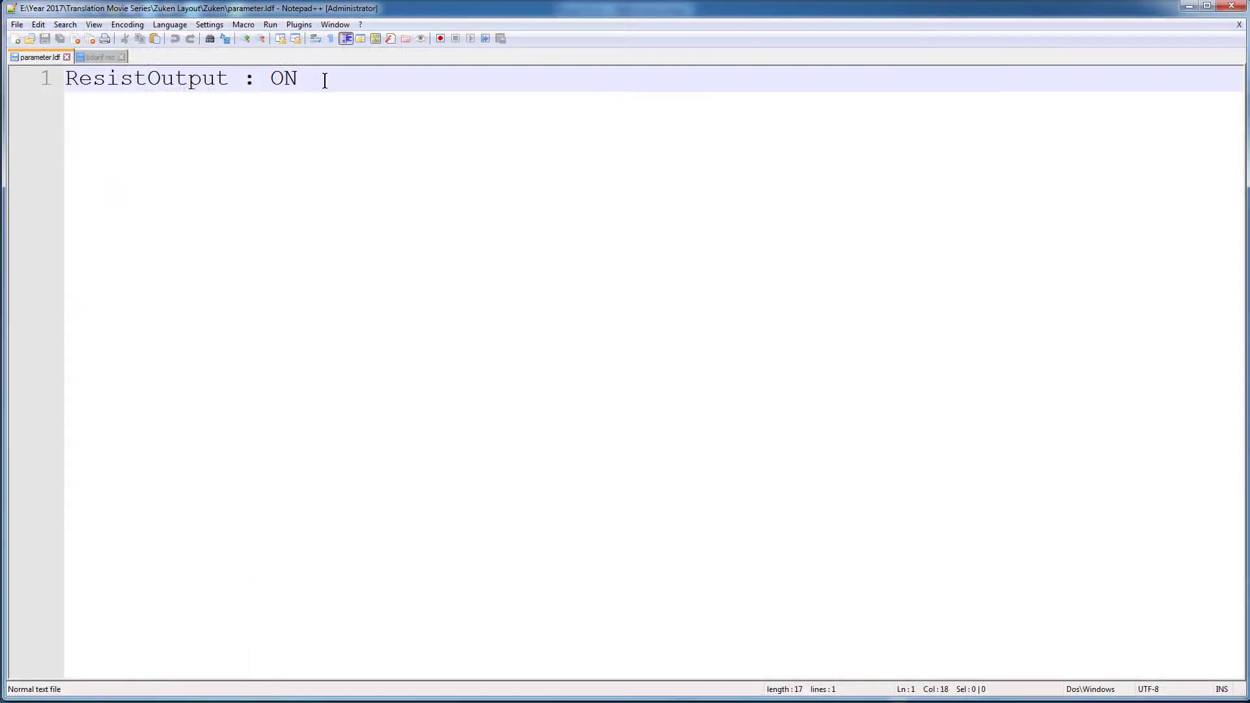
Add 'TPA_ResistOutput : OFF' on line 2, then highlight the related settings in bdanf.rsc and ANSYS_ANF.ldf.
key("Return")
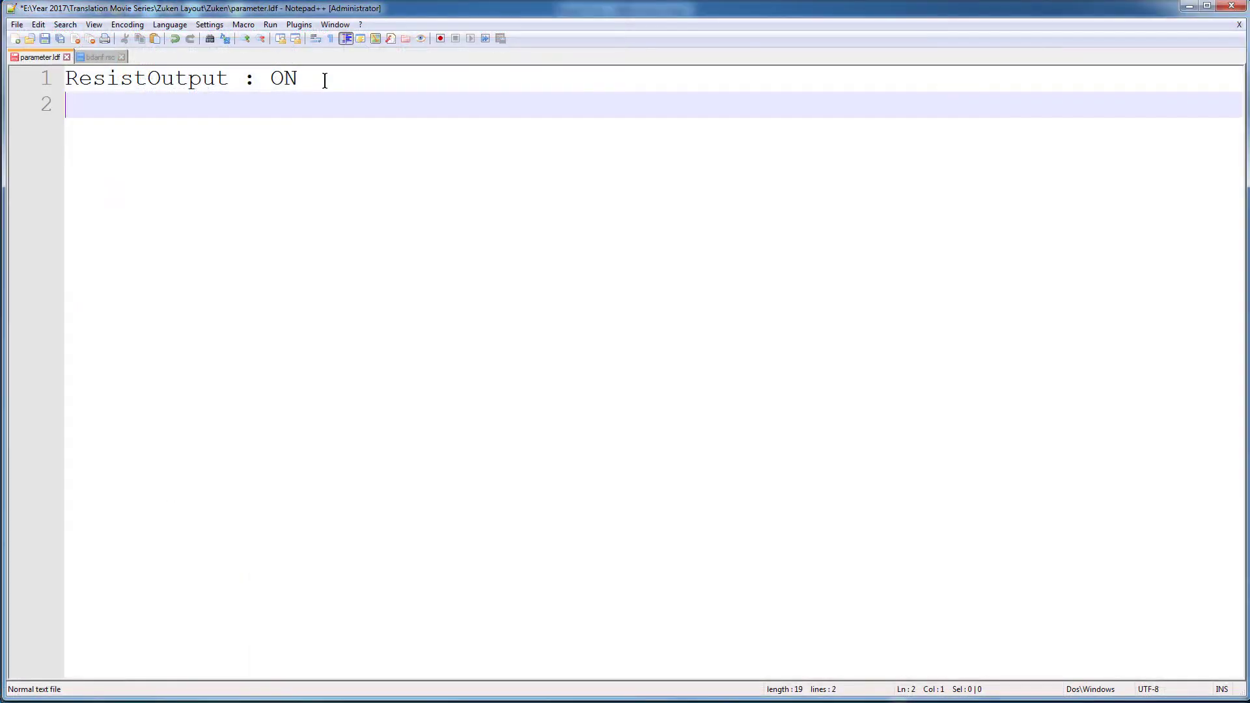
type("TPA_ResistOutput : OFF")
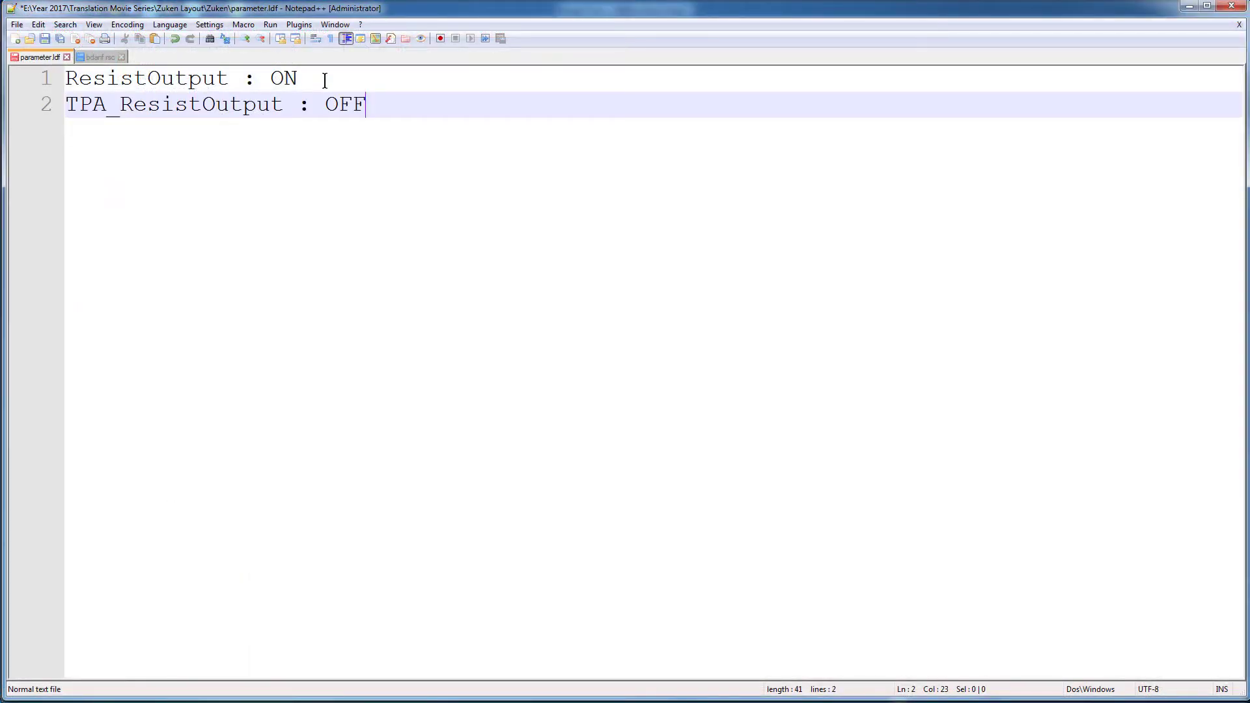
left_click(97, 58)
scroll(436, 214, "down", 1)
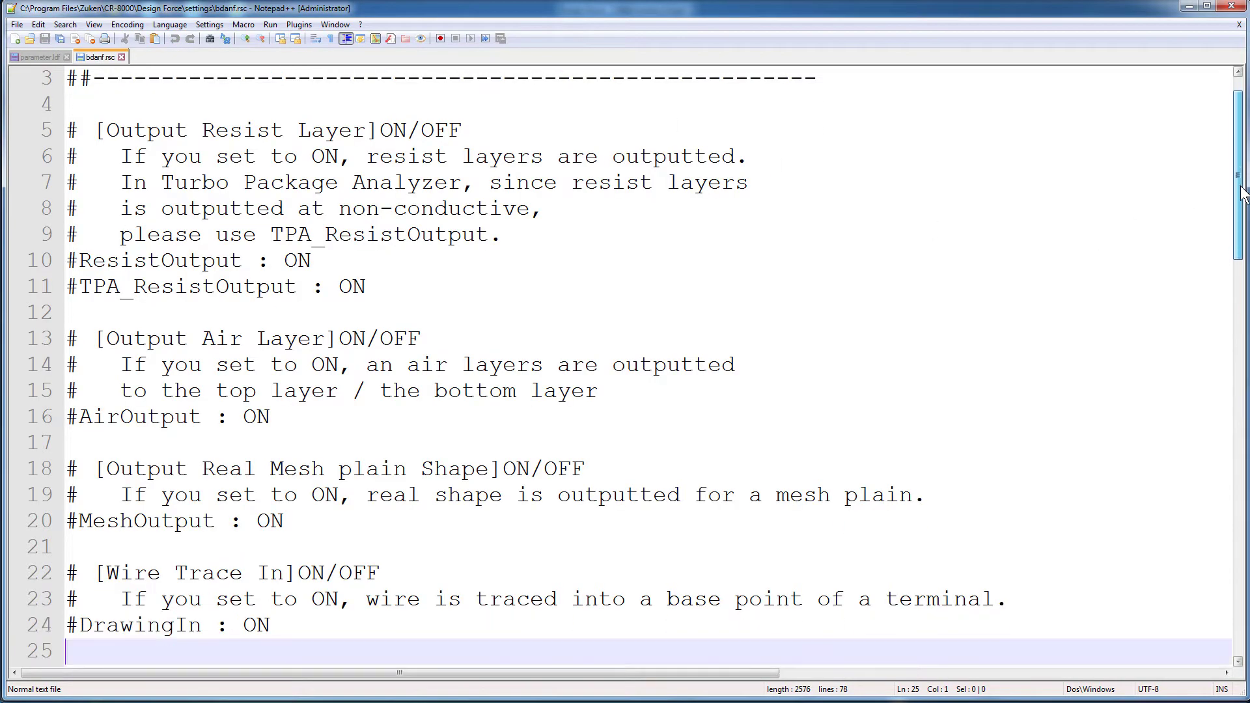
left_click_drag(67, 235, 393, 260)
left_click_drag(67, 391, 270, 391)
left_click_drag(67, 495, 284, 495)
scroll(286, 501, "down", 6)
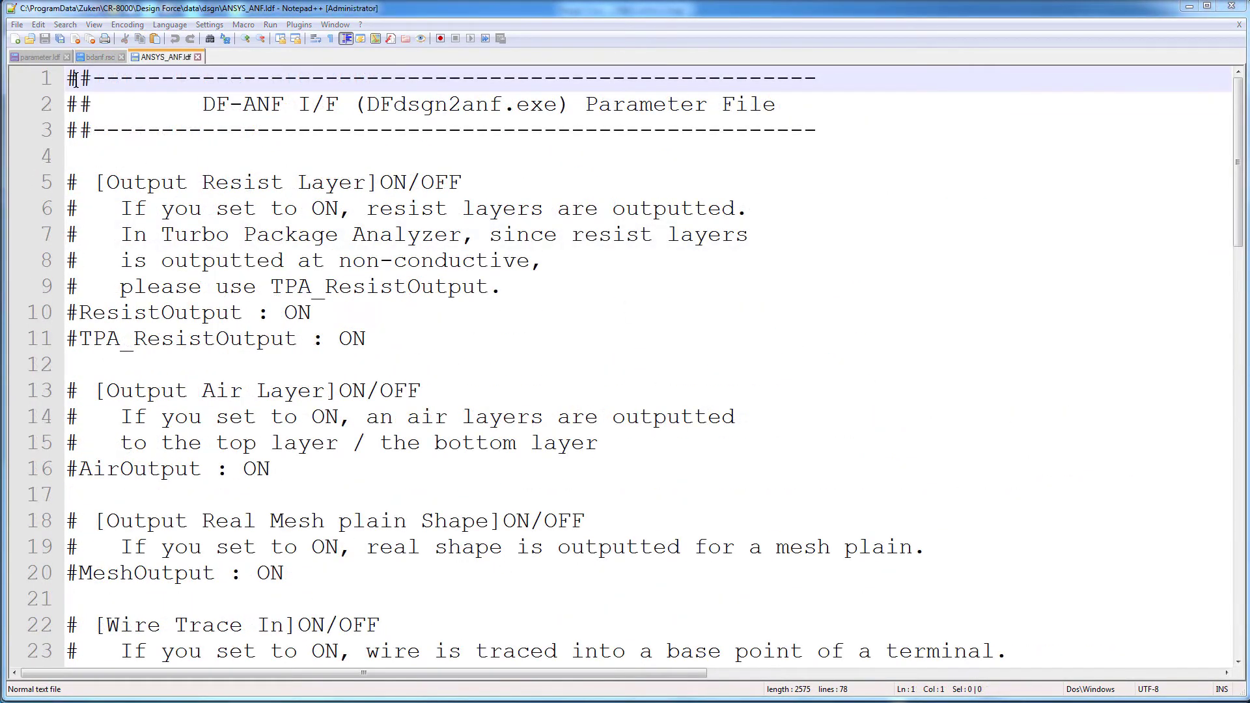
left_click_drag(75, 80, 870, 134)
left_click(907, 278)
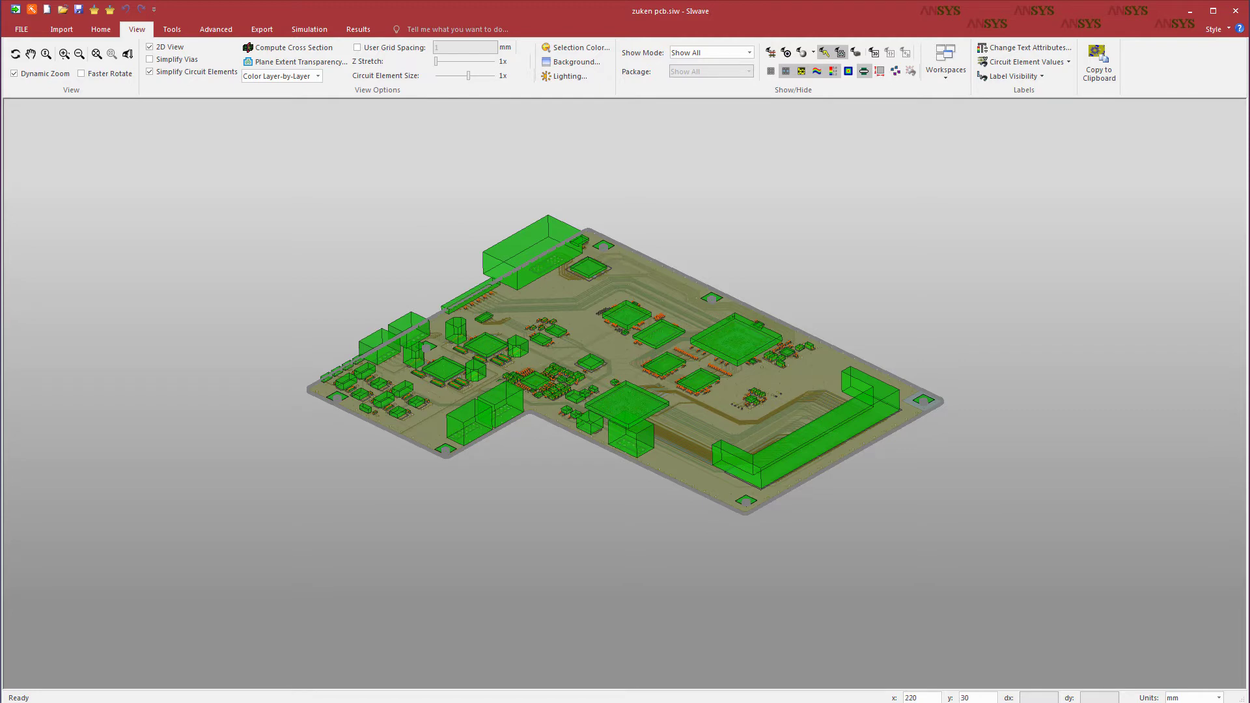
Zoom in on the 3D board view with its green component bodies.
scroll(663, 354, "up", 1)
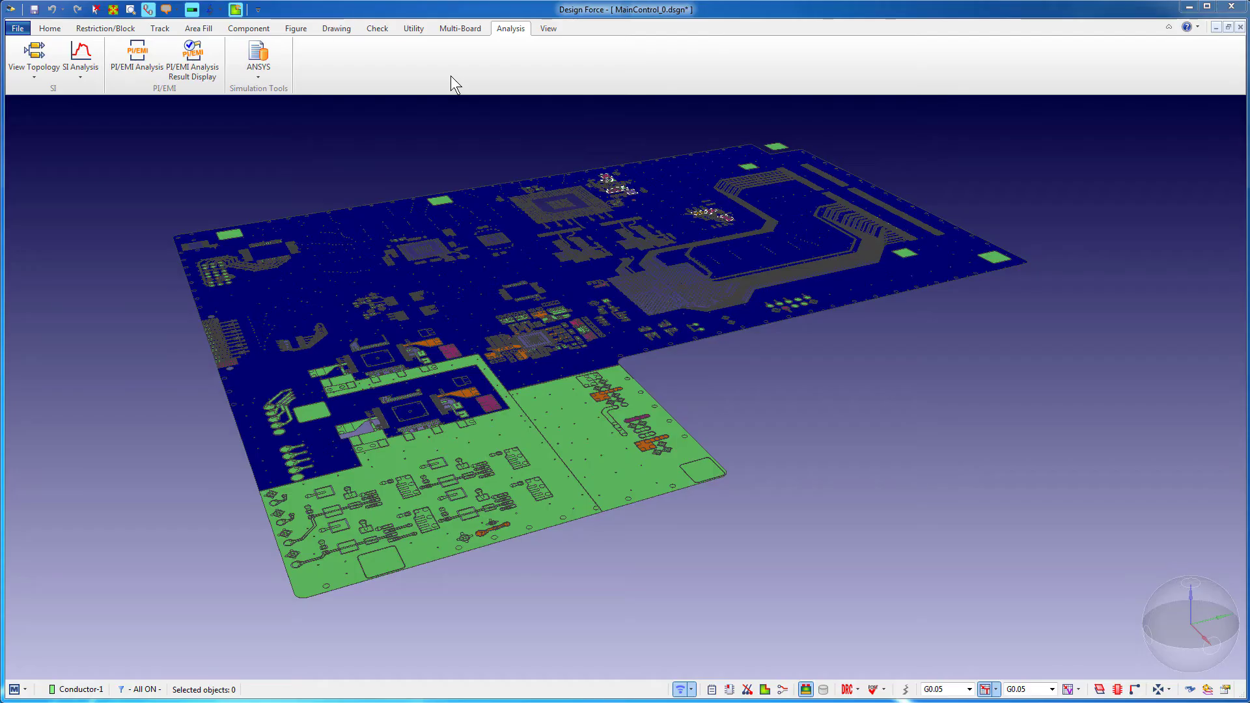
Choose IDF as the board export format with IDF file version 3.0.
left_click(418, 30)
left_click(709, 73)
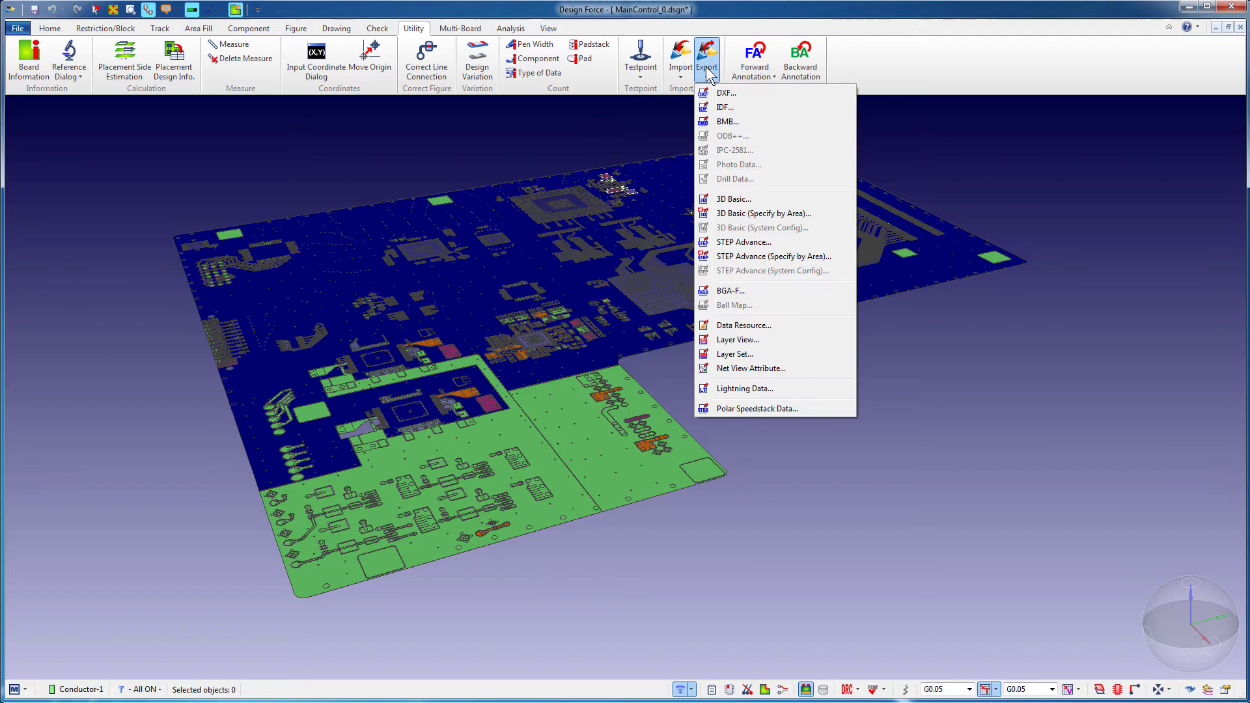
left_click(710, 105)
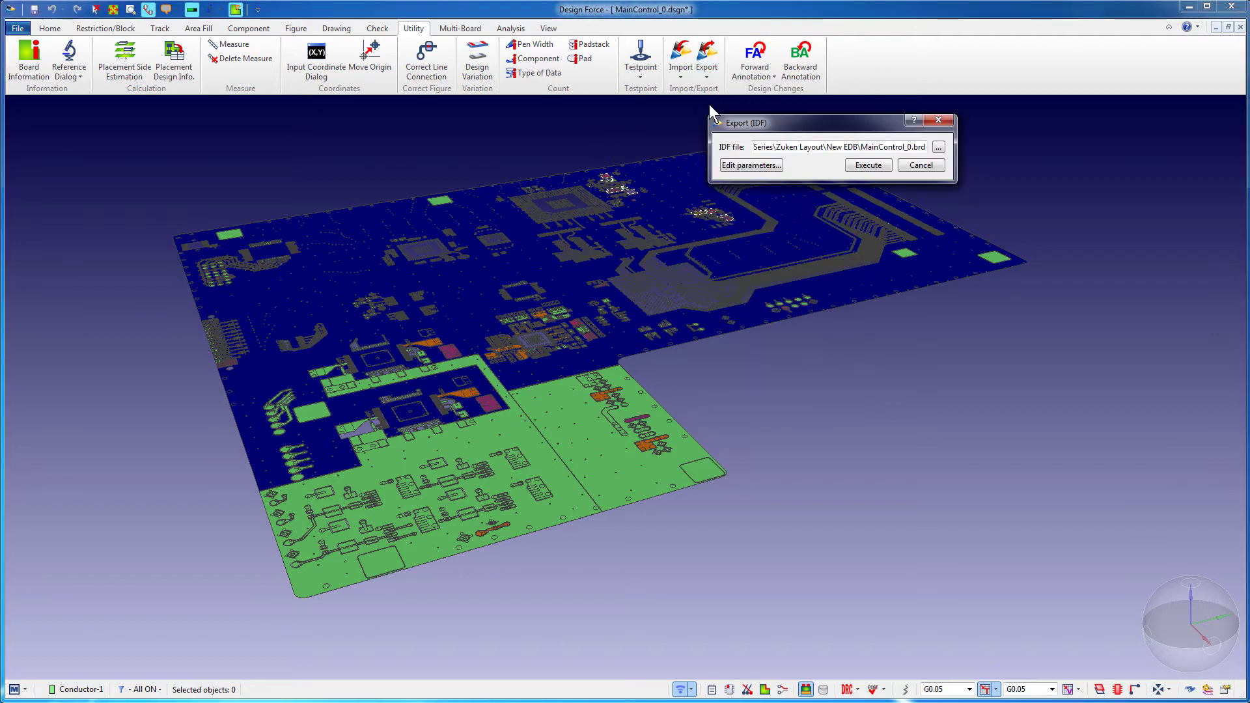
left_click(749, 164)
left_click(1035, 244)
left_click(1038, 250)
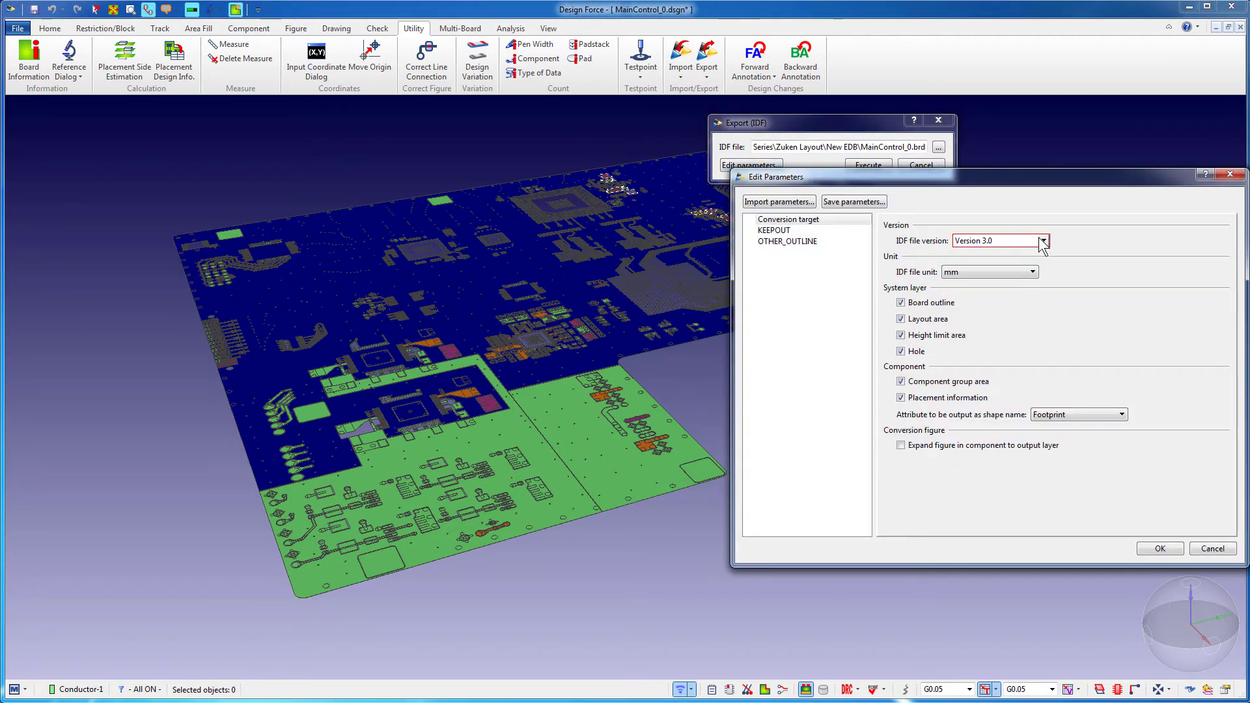
left_click(1160, 549)
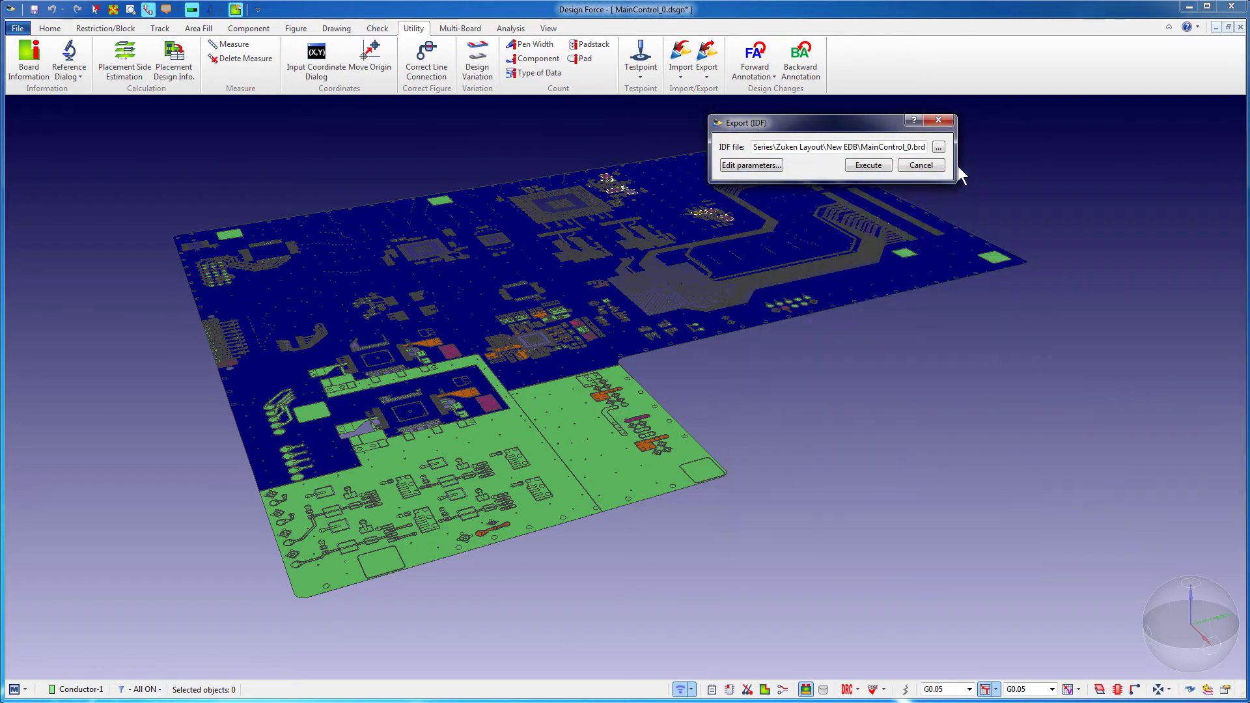
Save the export as 'zuken pcb' BDF file, run the IDF export, and dismiss the warnings.
left_click(938, 147)
type("zuken pcb")
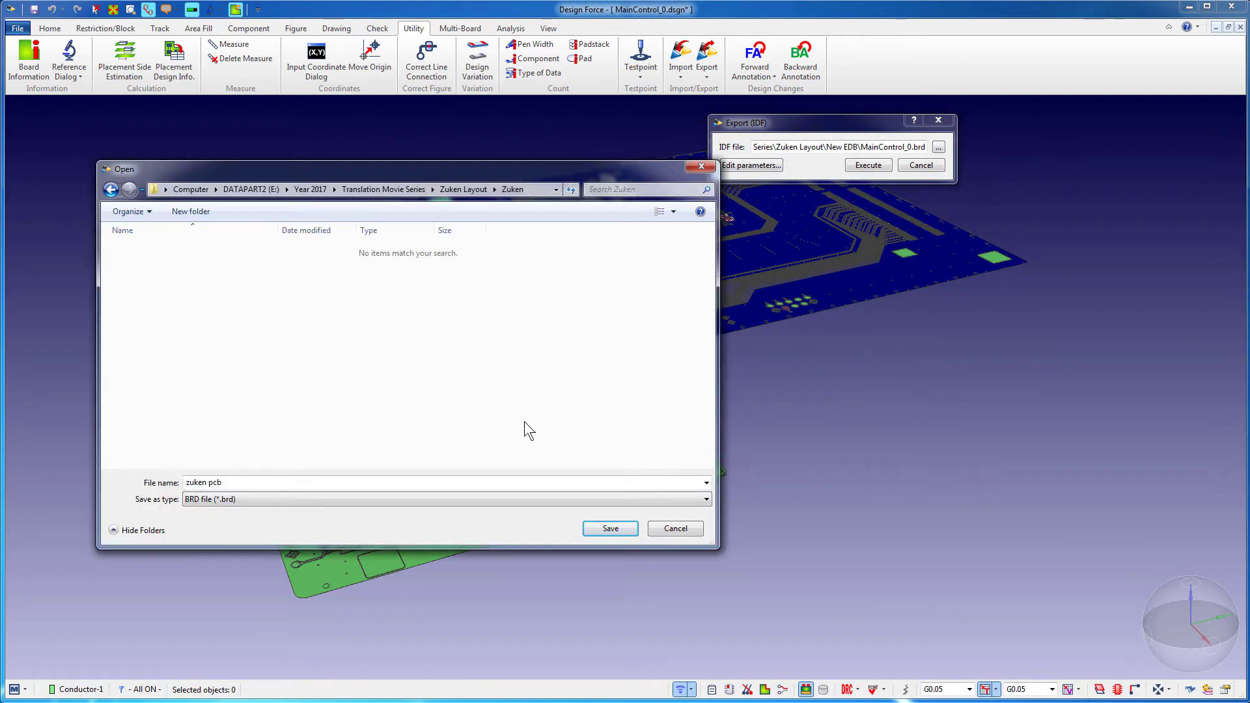
left_click(389, 502)
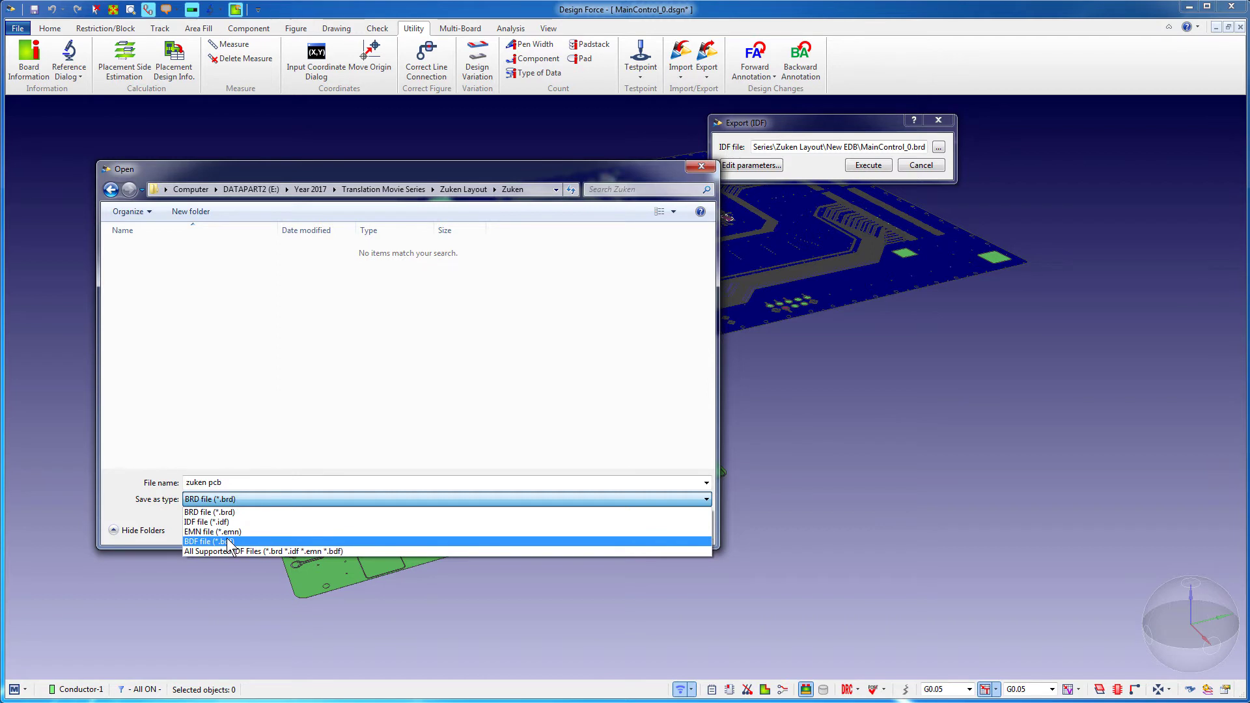
left_click(229, 543)
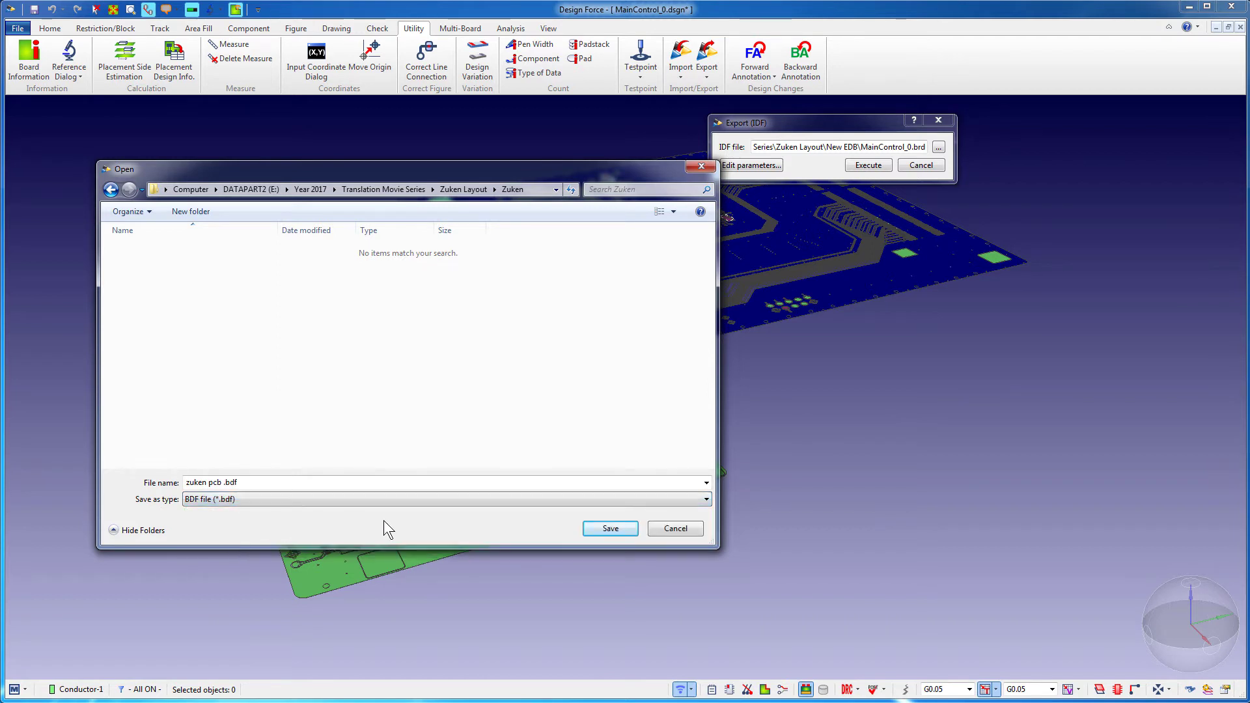
left_click(603, 532)
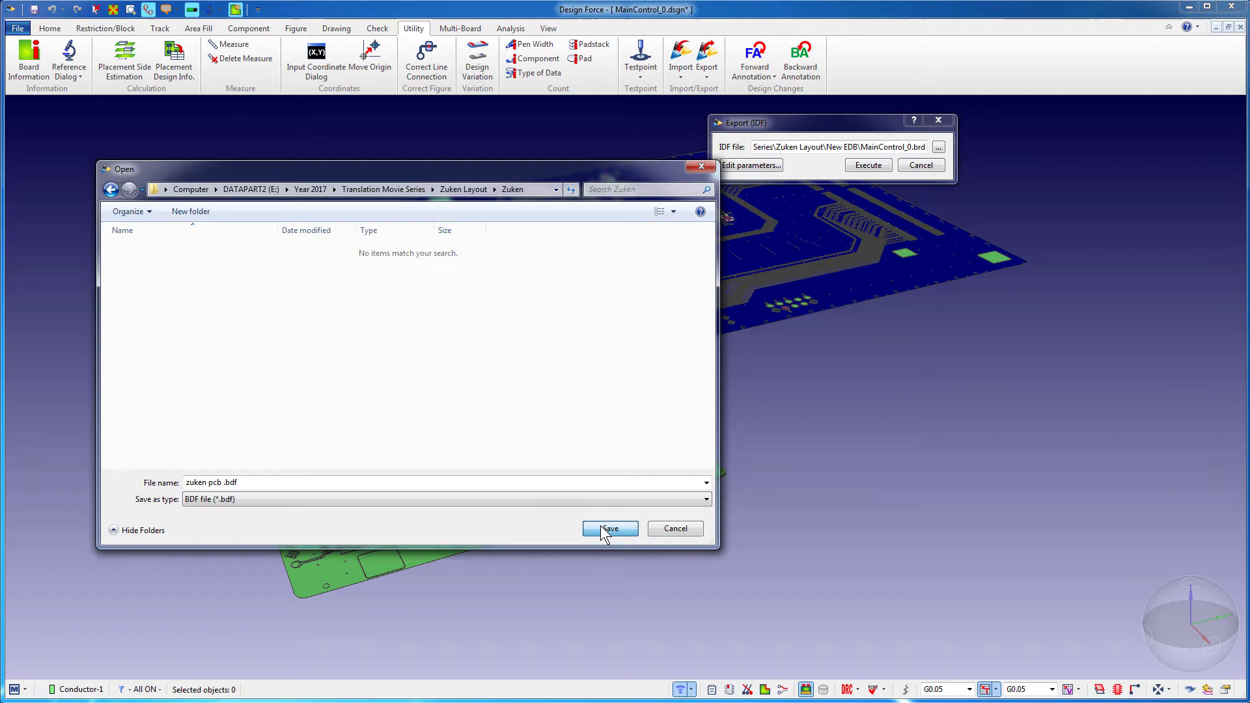
left_click(866, 166)
left_click(750, 424)
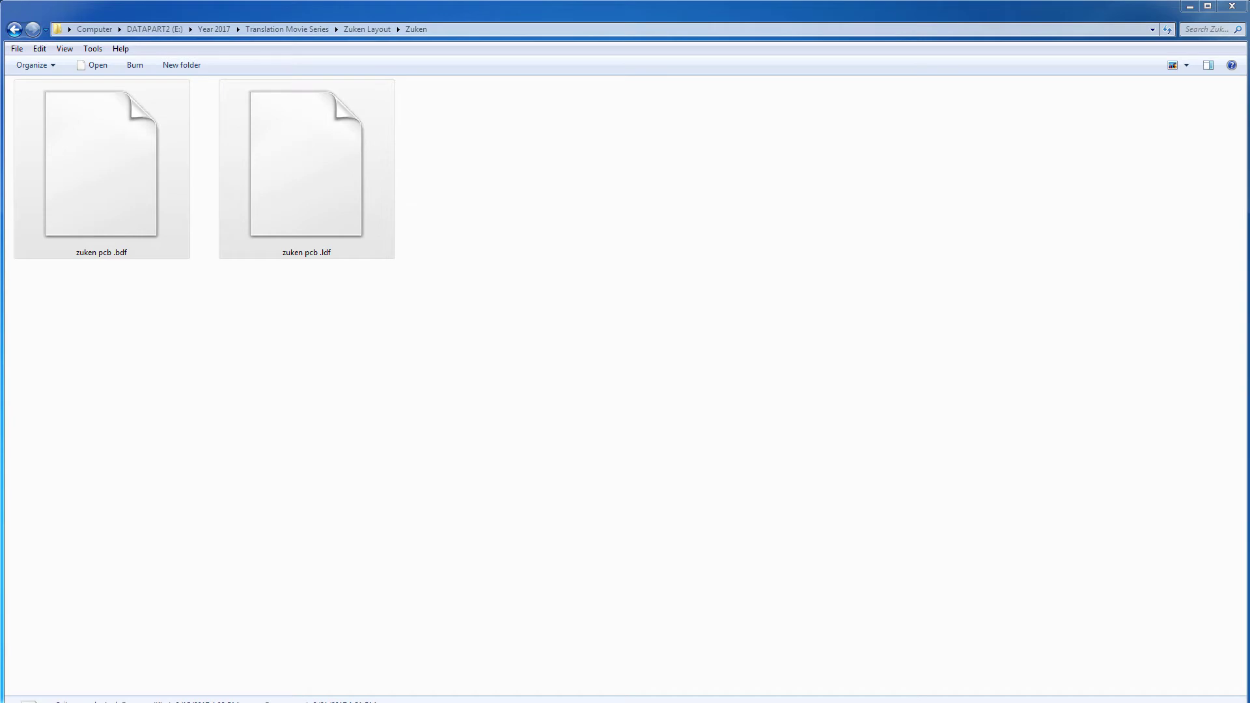
Open zuken pcb .bdf in Notepad++ from Explorer's context menu.
right_click(99, 218)
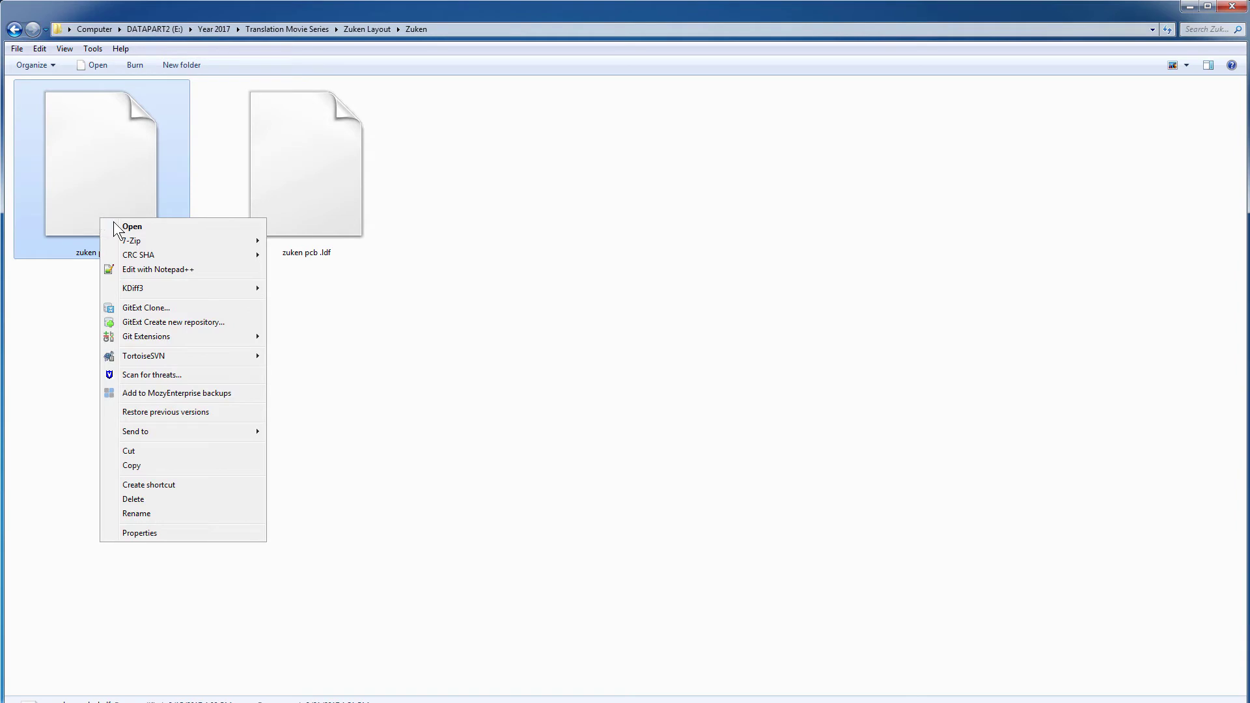
left_click(122, 271)
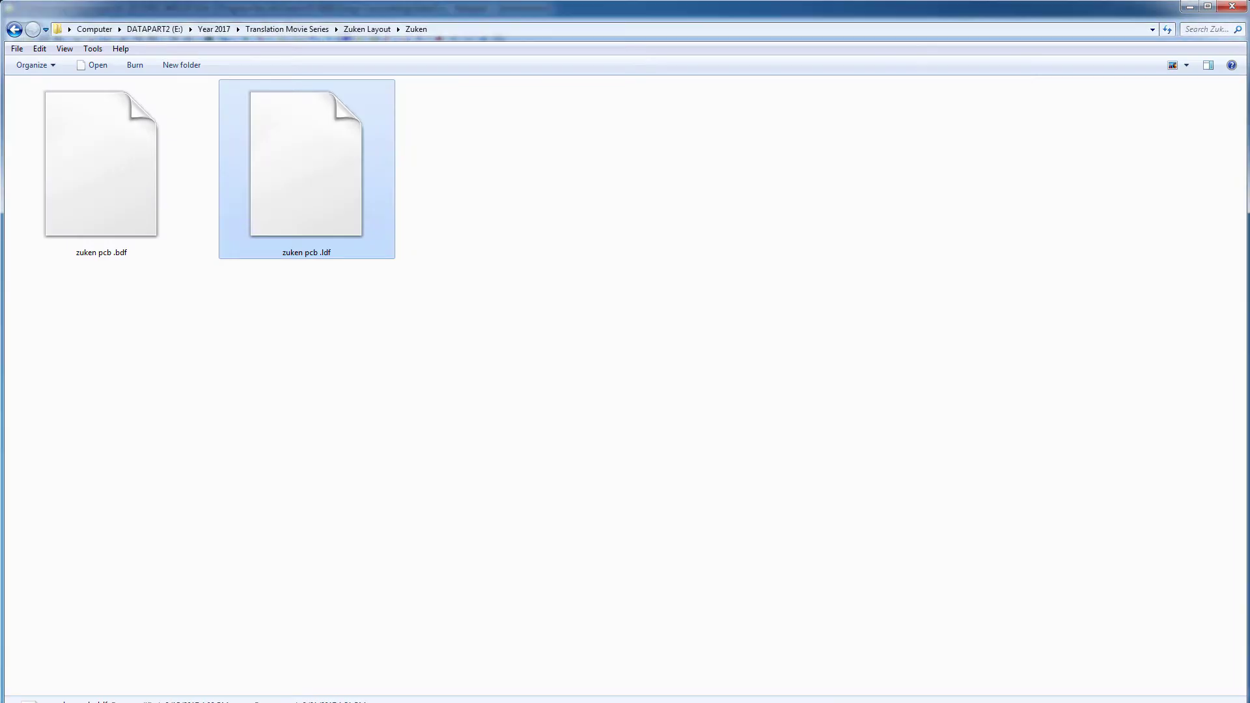
Open zuken pcb .ldf in Notepad++ to review its component outline entries.
right_click(330, 209)
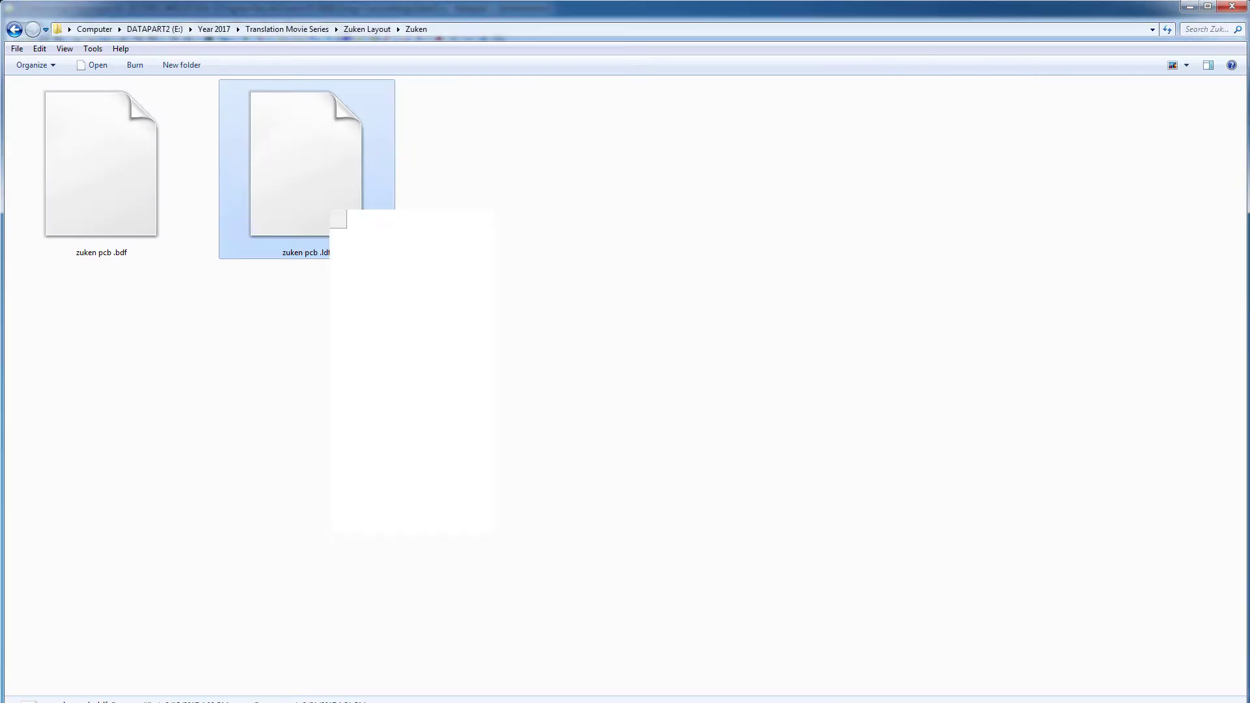
left_click(384, 261)
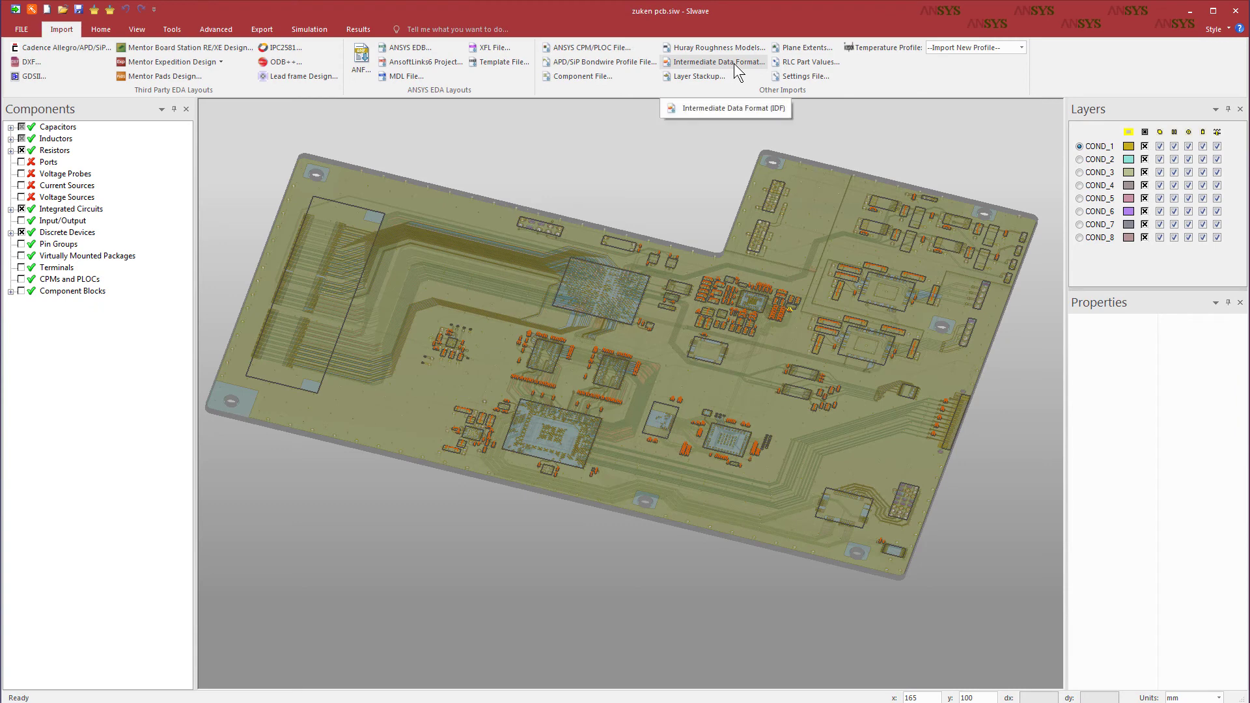
Import zuken pcb .ldf as Intermediate Data Format, adding green 3D component bodies to the board.
left_click(733, 64)
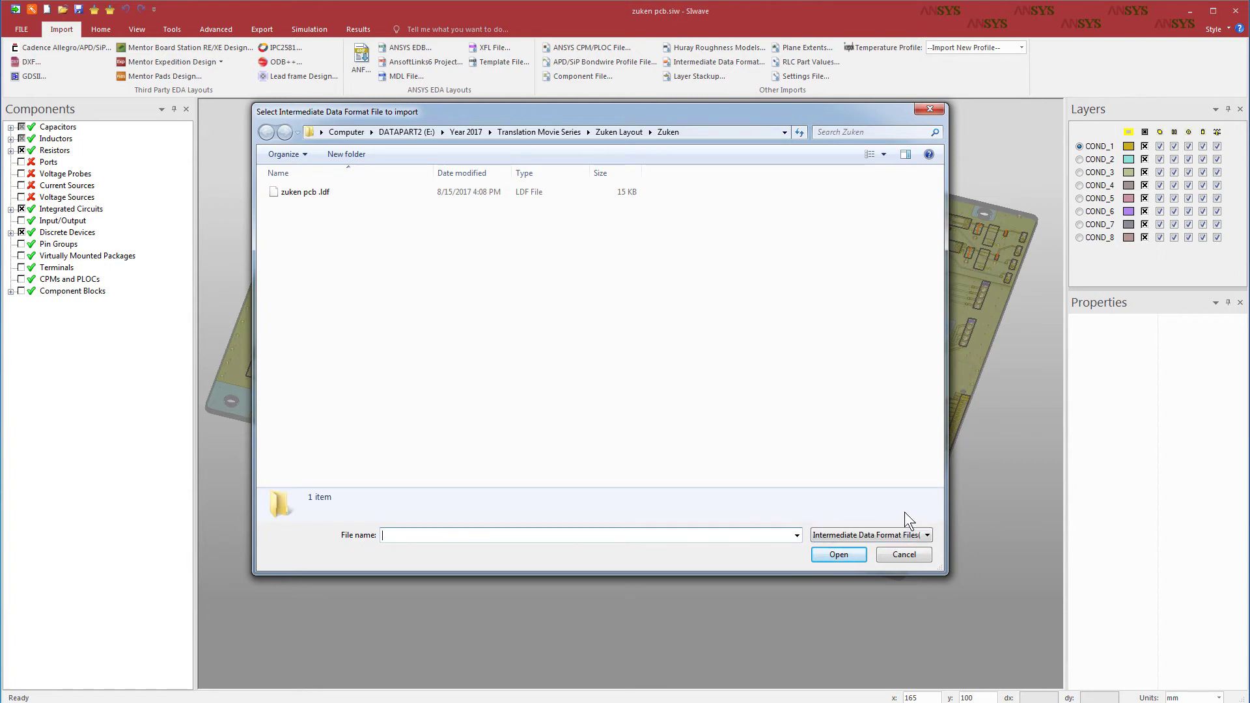
left_click(534, 194)
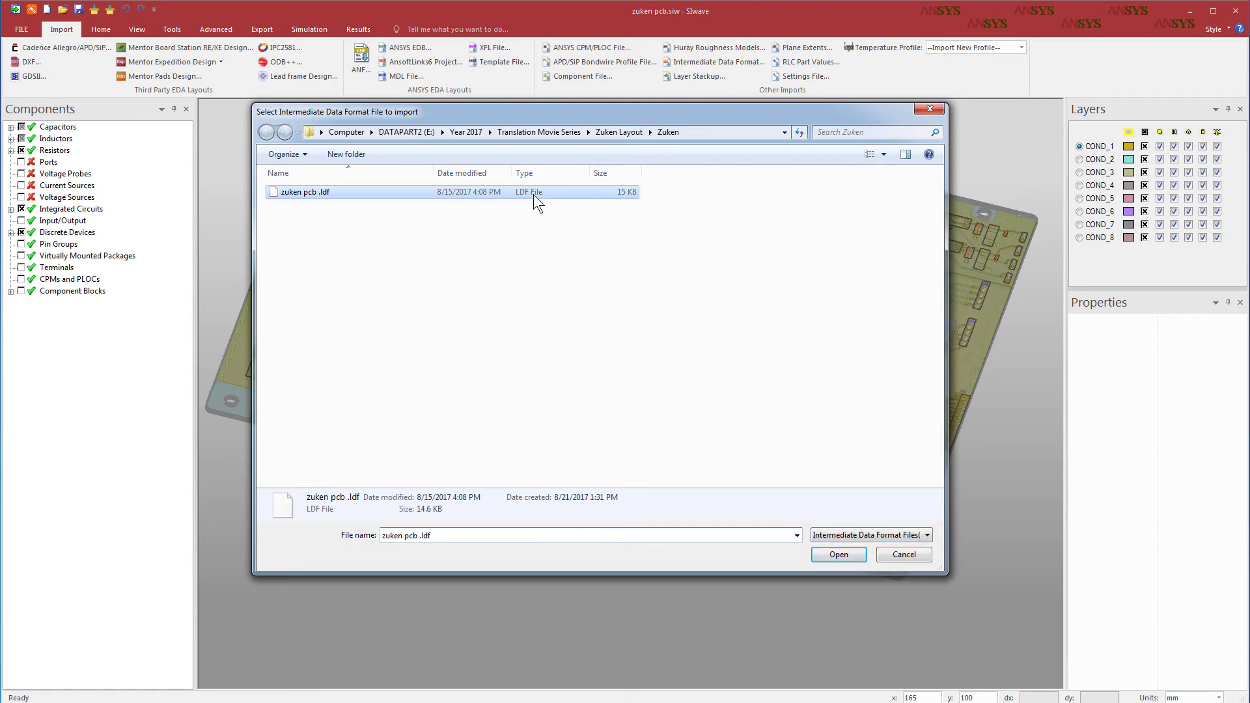
left_click(845, 560)
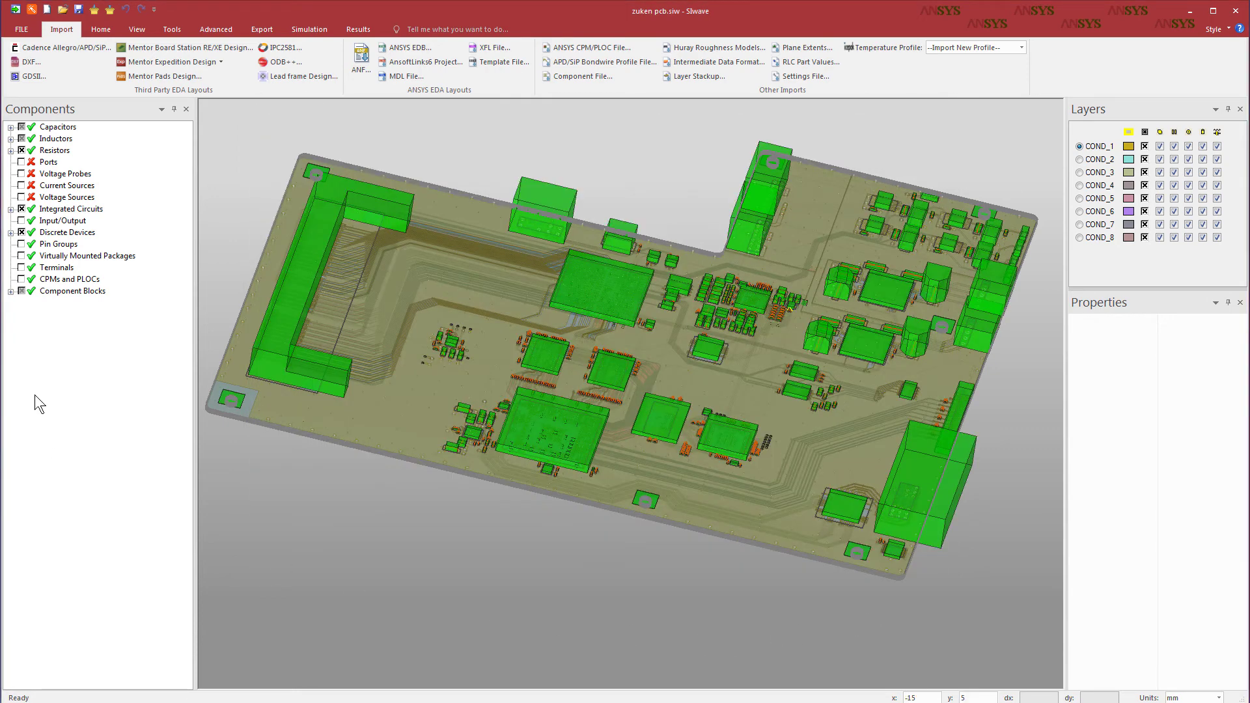
Select IC1 under ECAD > SH7786_260000 to show its 25 × 25 × 2.6 mm block, and tilt the view.
left_click(10, 291)
left_click(22, 304)
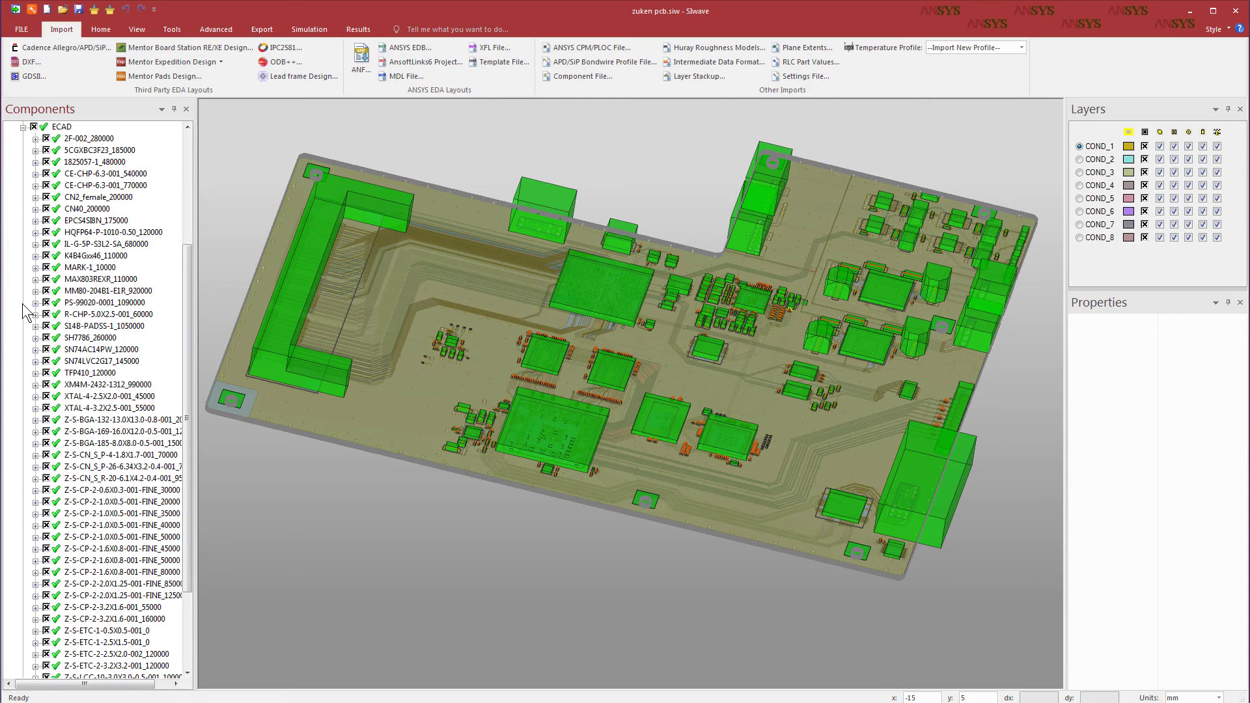
left_click(35, 338)
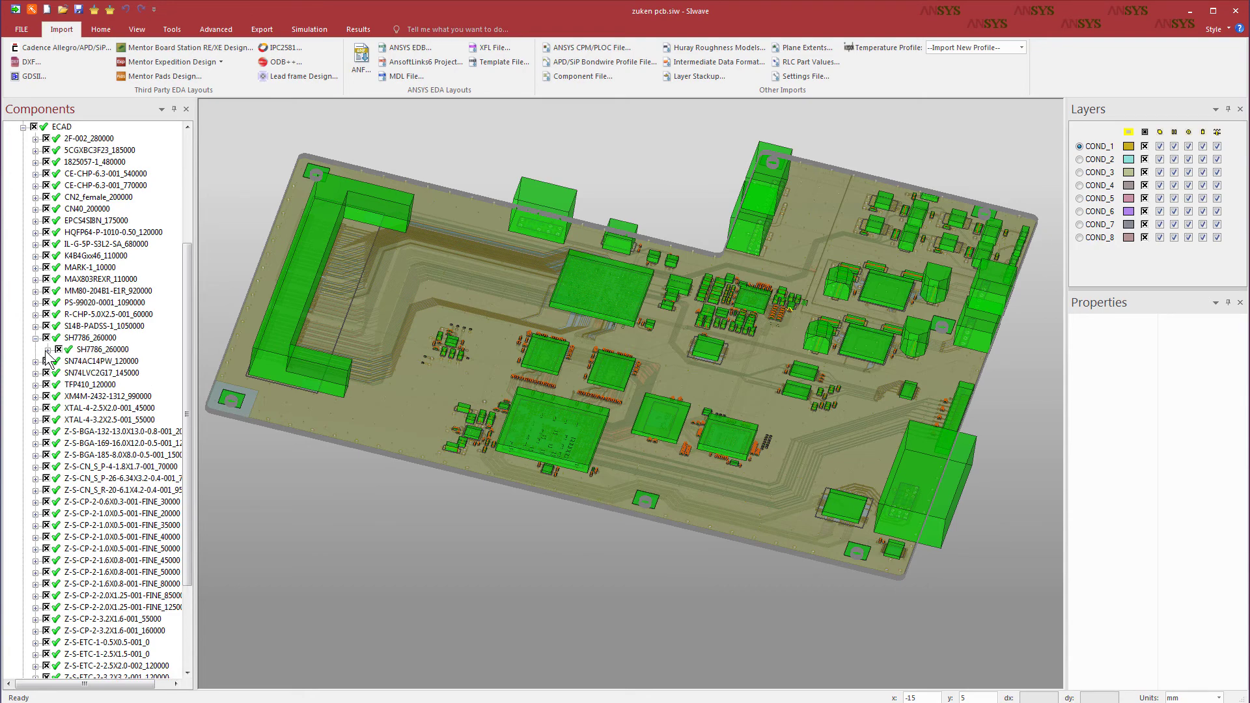
left_click(47, 350)
left_click(95, 362)
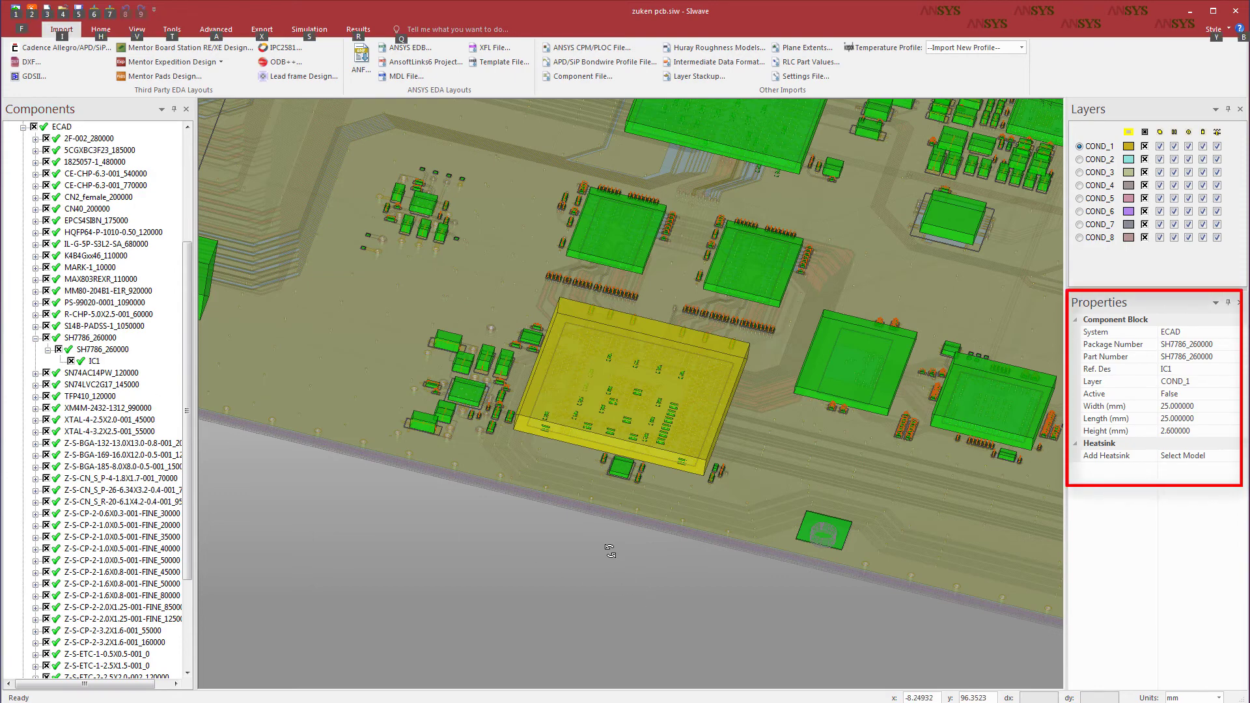
left_click_drag(610, 547, 532, 489)
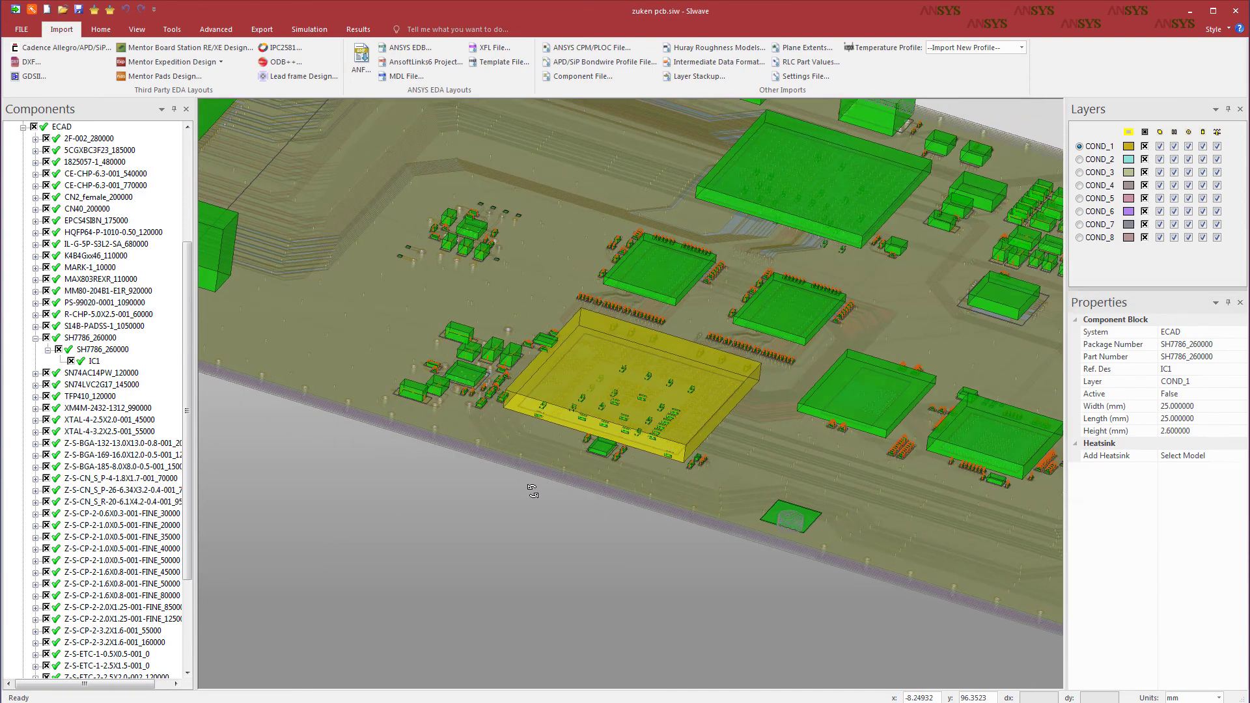
Add a newly created heatsink model to IC1.
left_click(1244, 461)
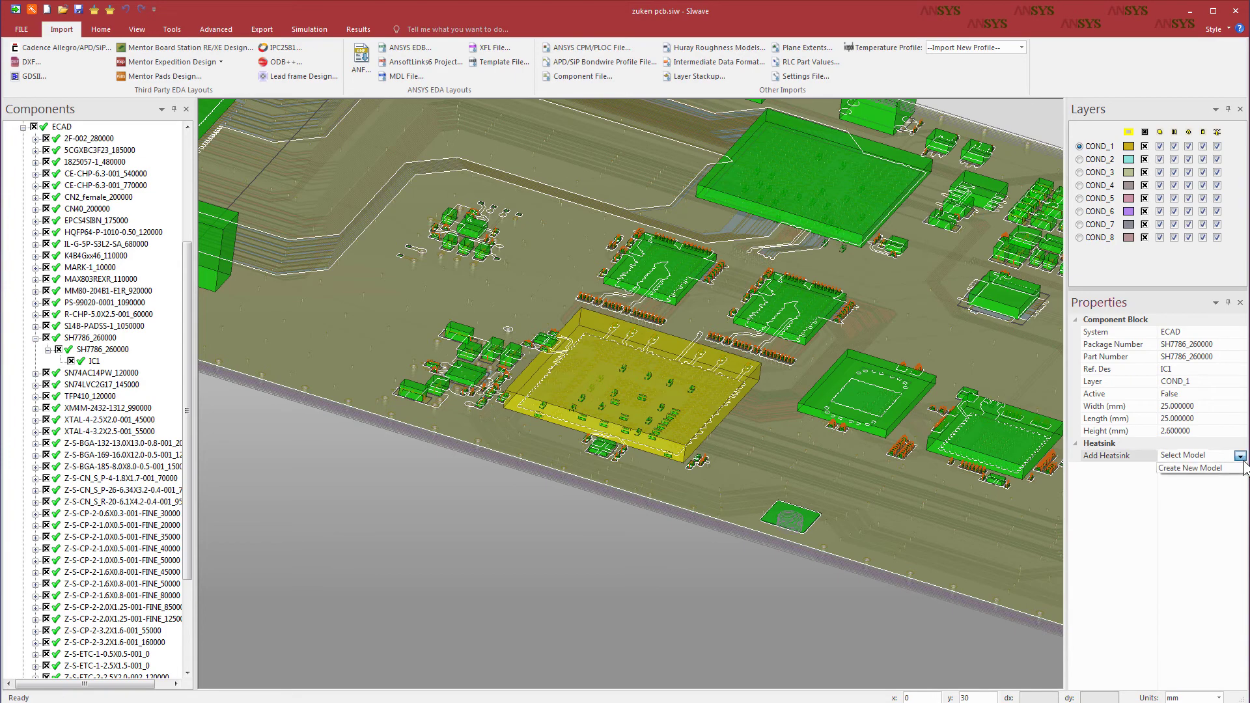
left_click(1214, 473)
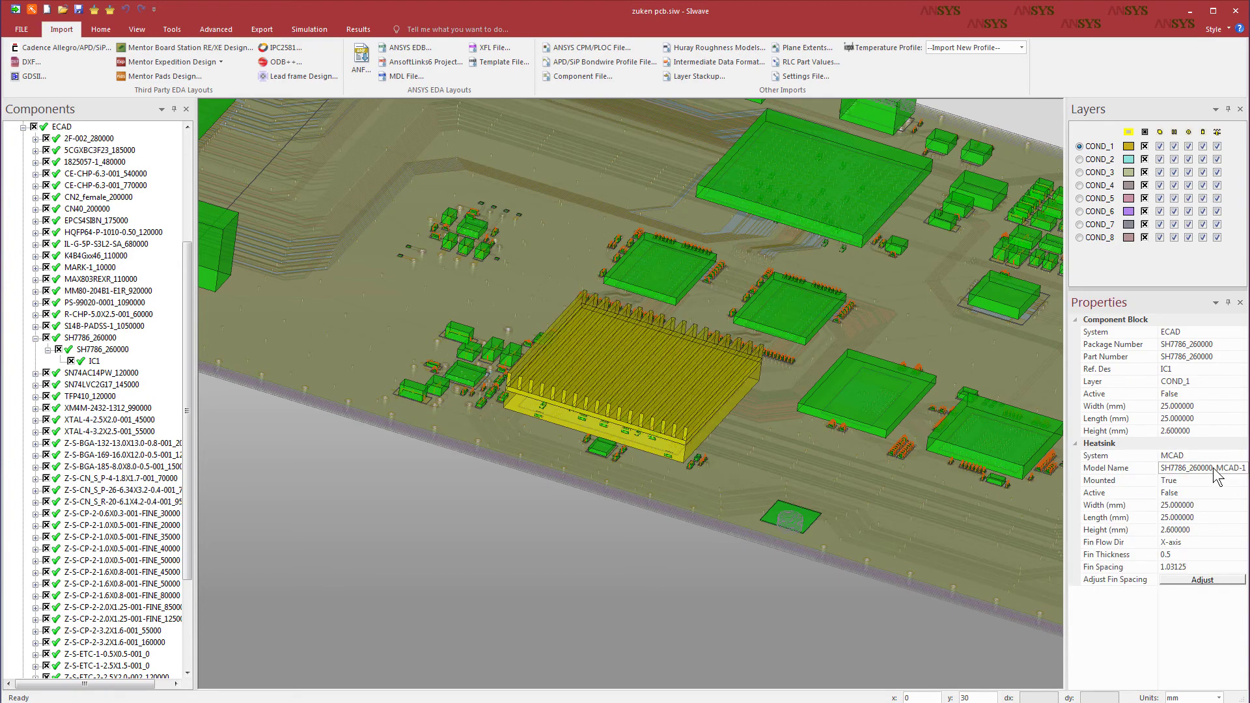
scroll(30, 318, "up", 5)
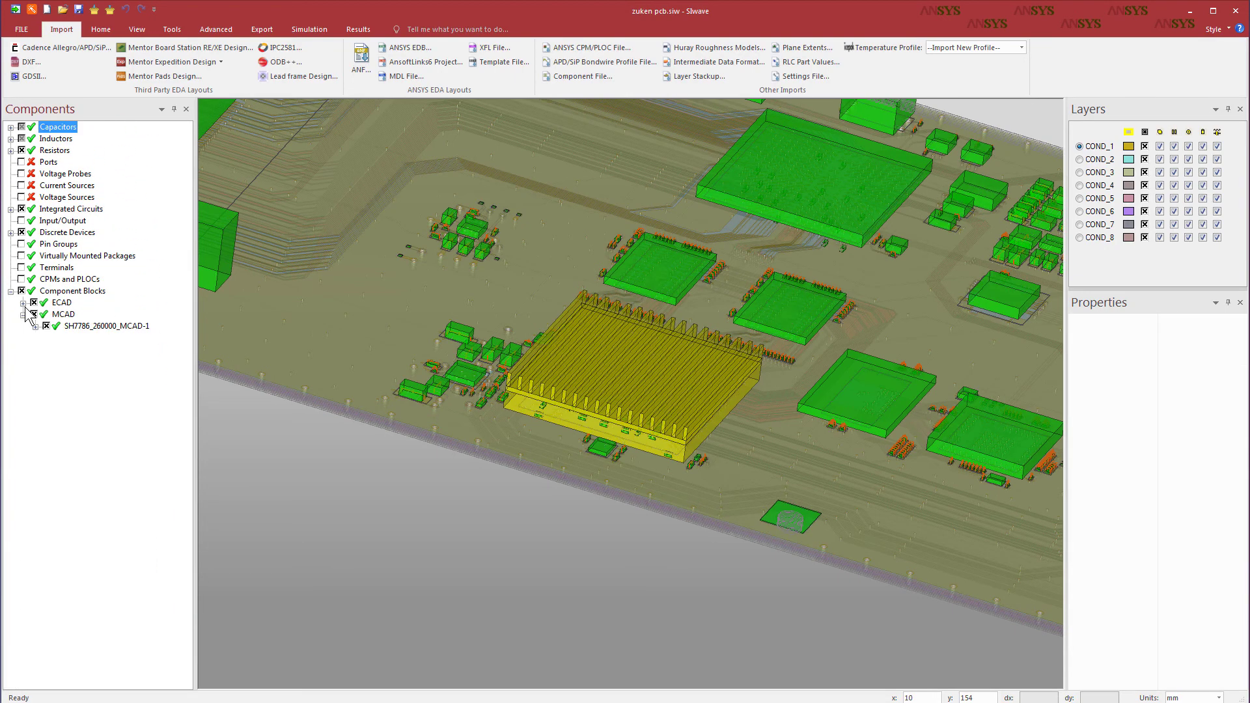
Select IC1 under MCAD > SH7786_260000_MCAD-1 to show its heatsink fin settings.
left_click(35, 326)
left_click(49, 339)
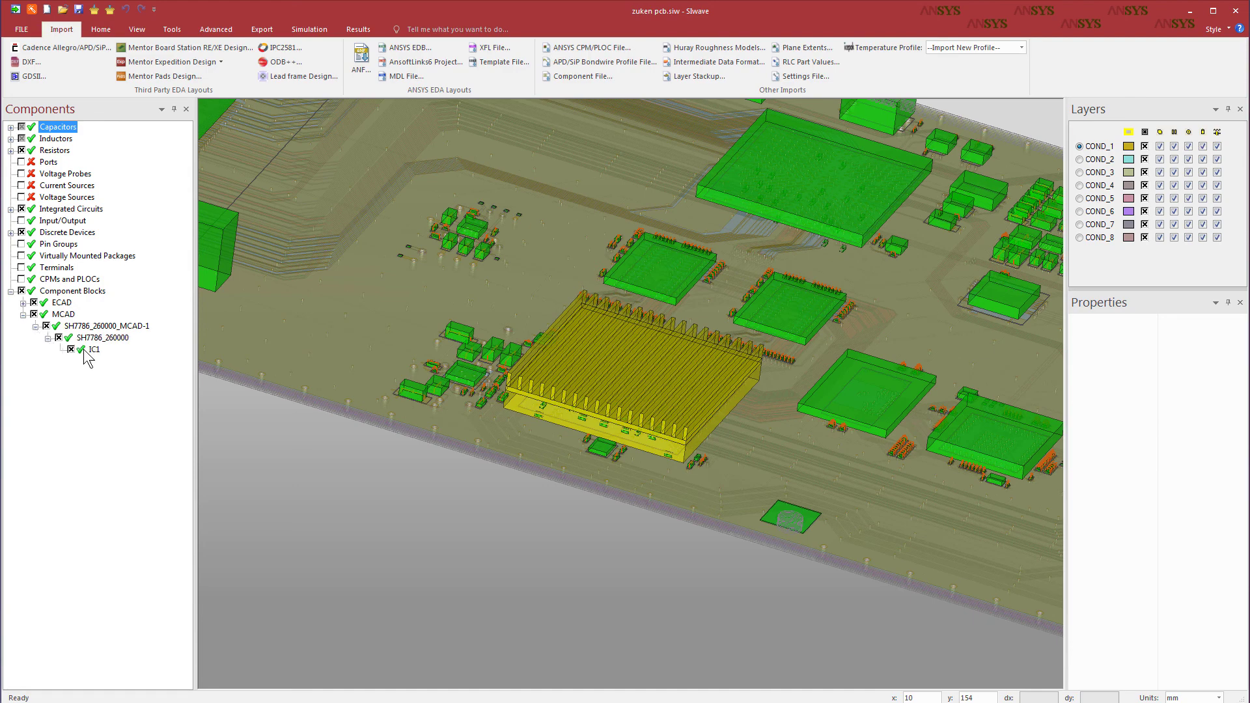
left_click(95, 350)
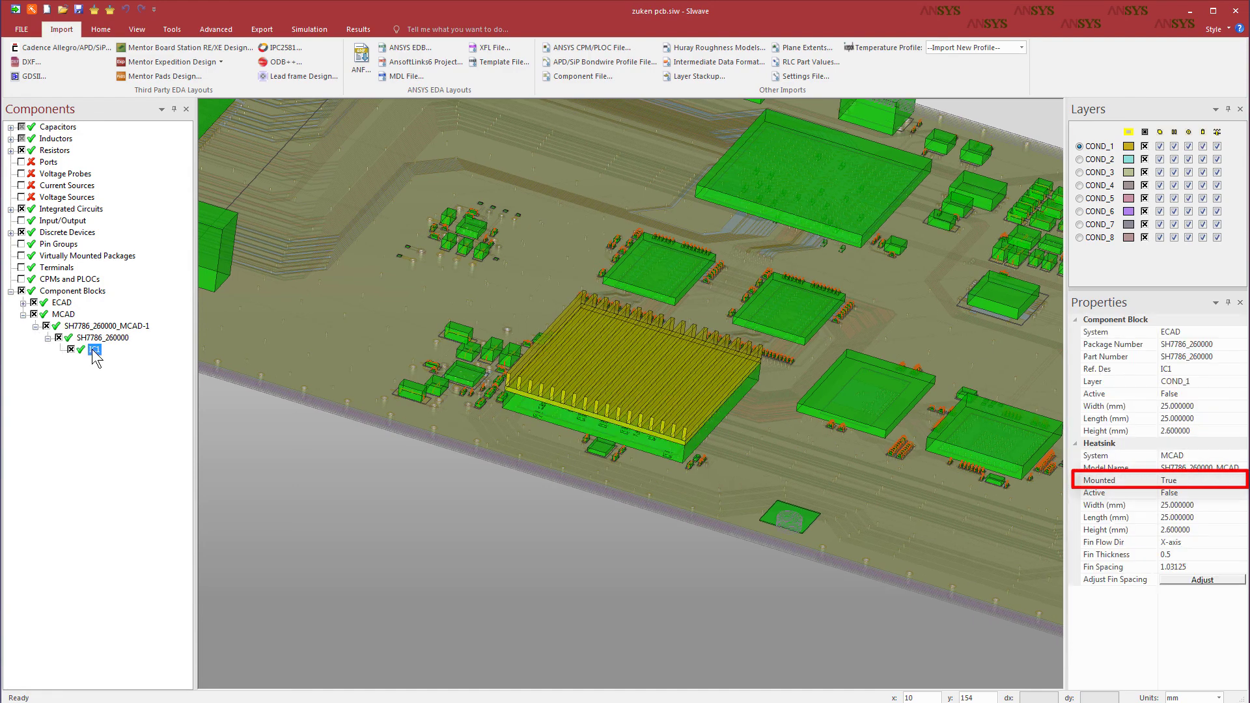
left_click(1231, 544)
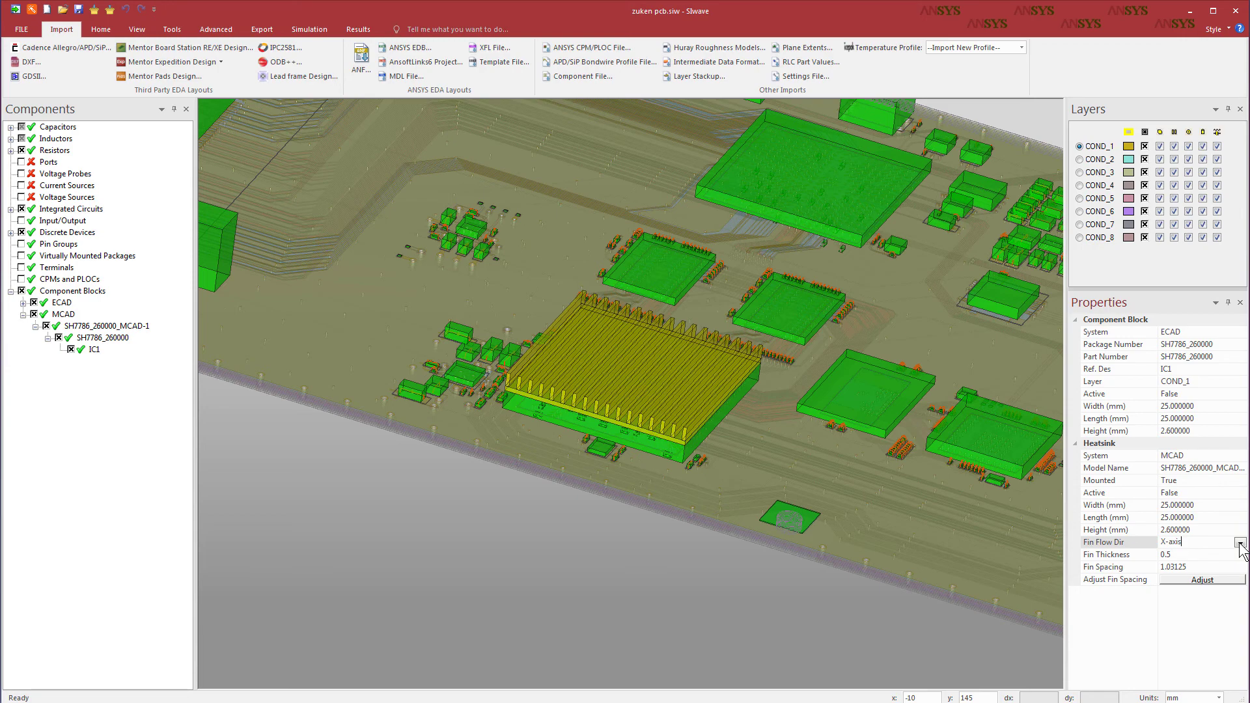
Switch the heatsink fin flow direction to Y-axis, then back to X-axis.
left_click(1240, 545)
left_click(1210, 566)
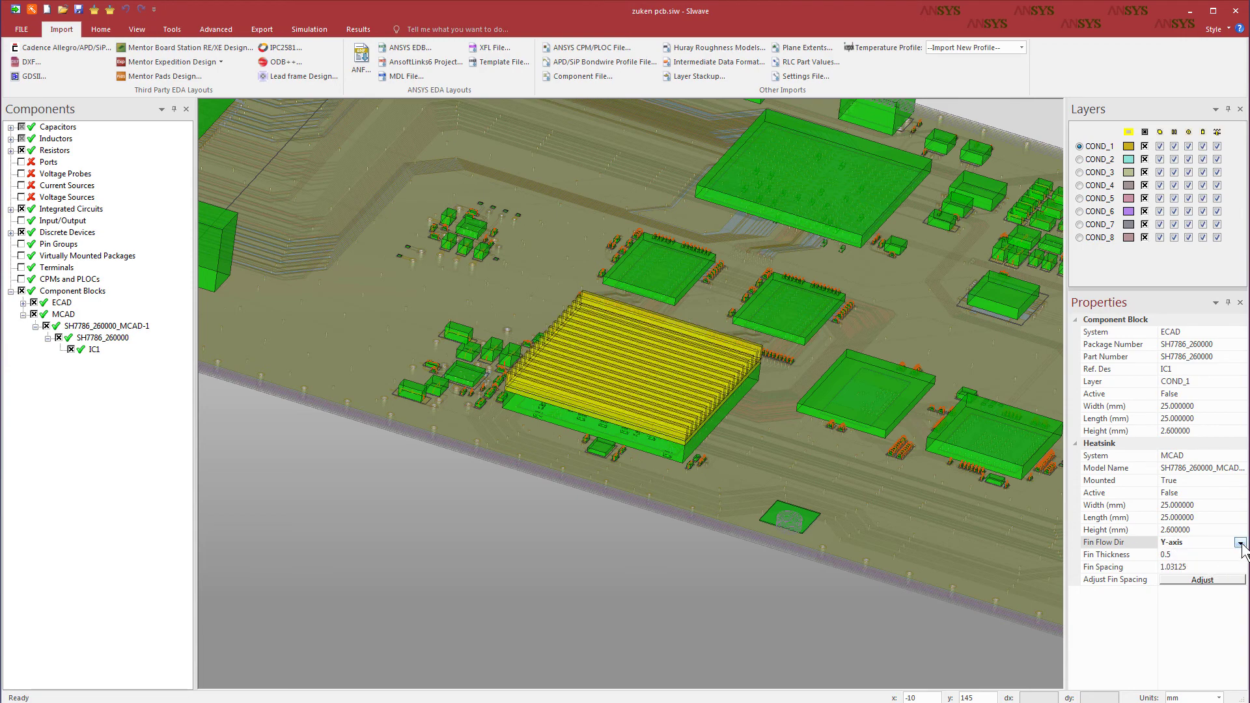
left_click(1239, 544)
left_click(1198, 554)
Change the heatsink fin thickness from 0.5 to 0.7, keeping fin spacing at 1.03125.
left_click(1182, 554)
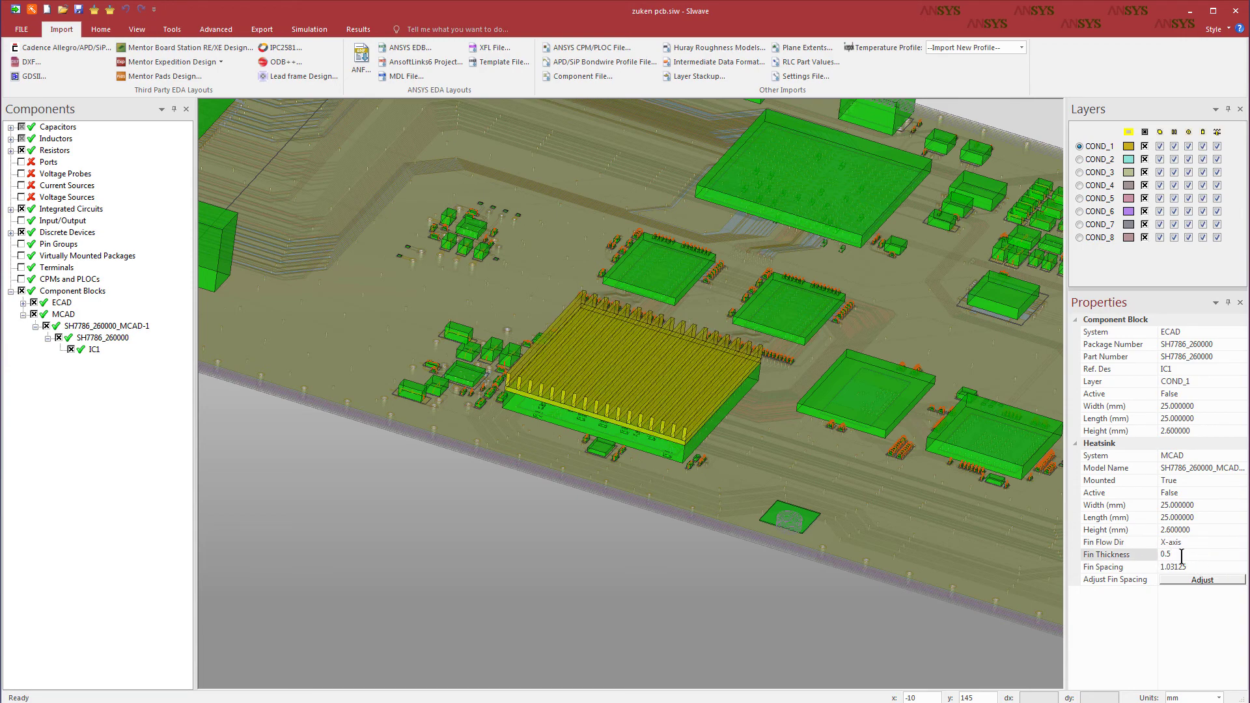
left_click_drag(1182, 554, 1169, 555)
type("7")
key("Return")
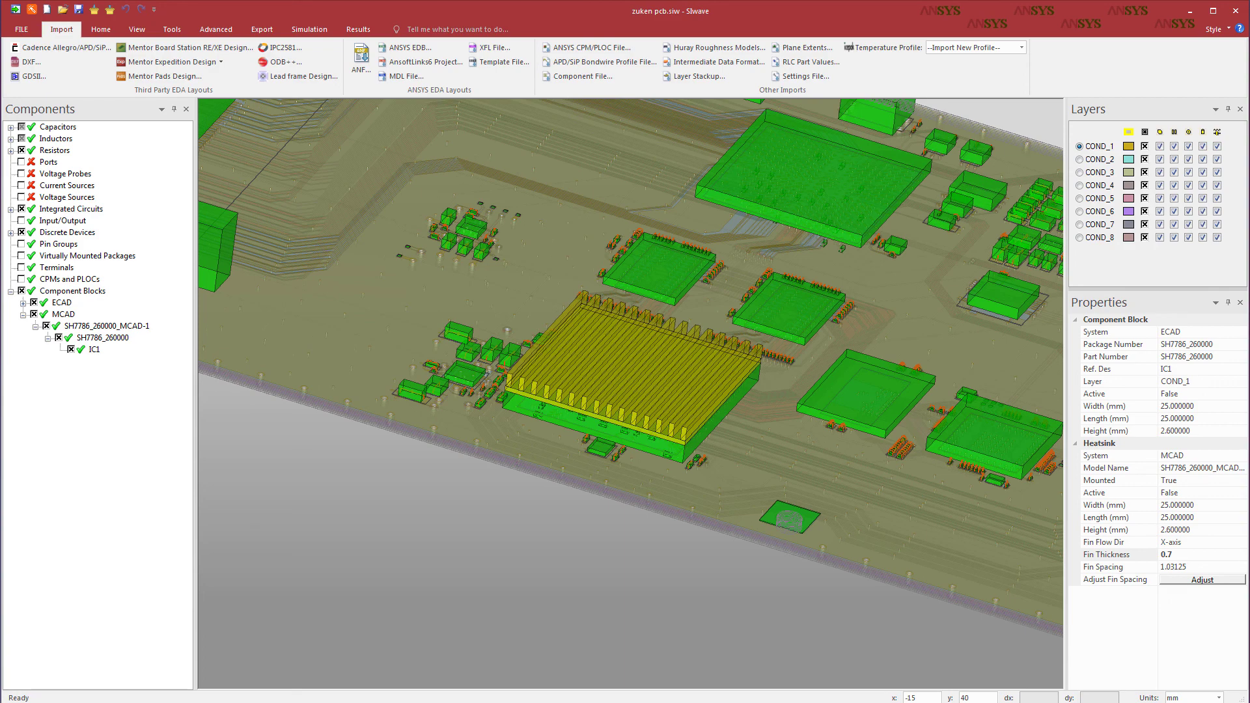
left_click(1175, 566)
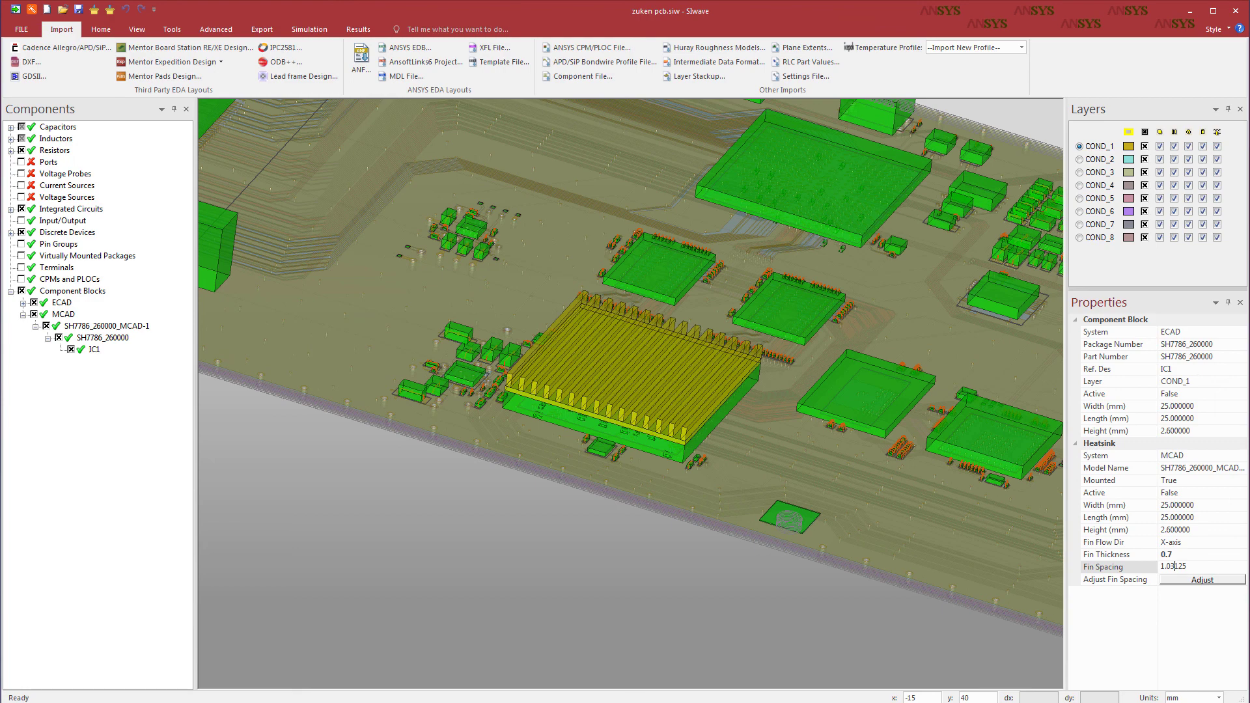